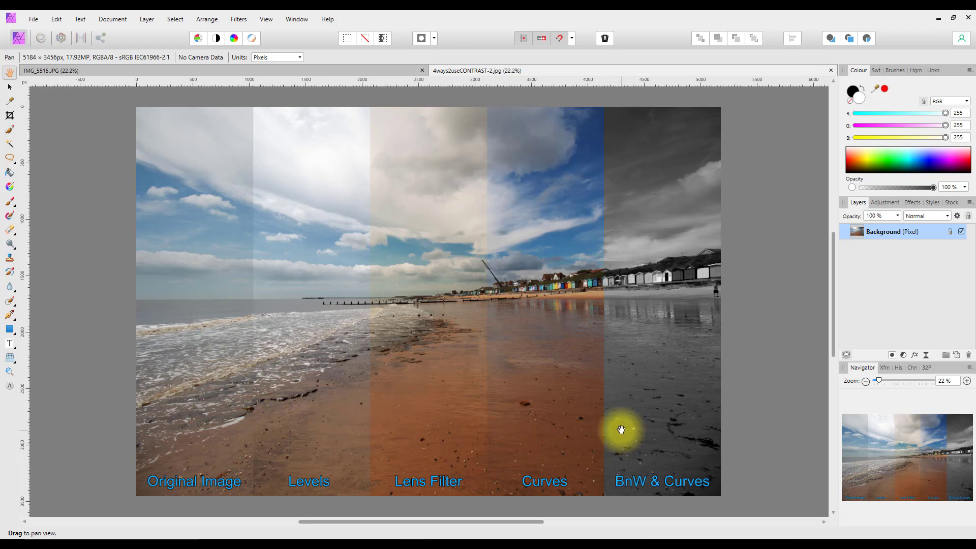
- Switch to the IMG_5515JPG beach huts photo and bring up the adjustments list
click(276, 71)
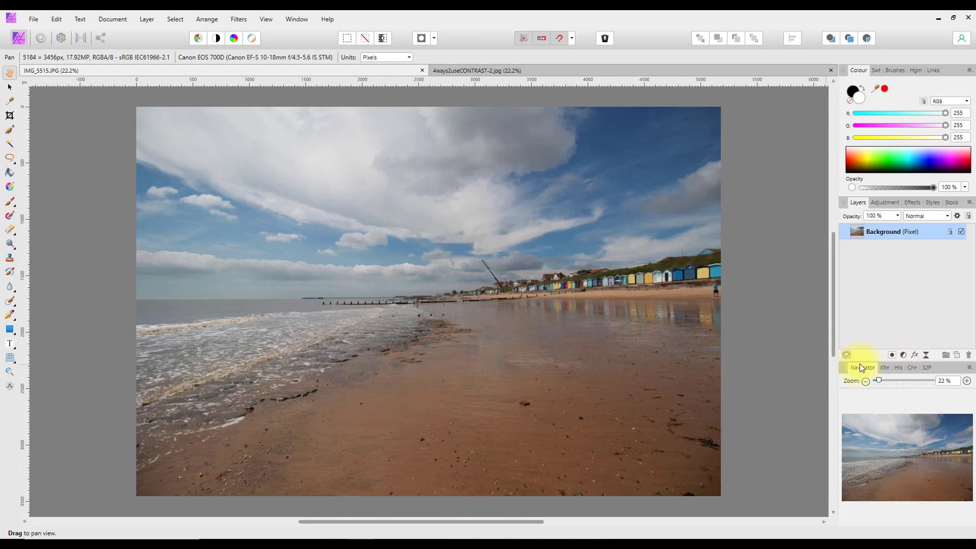
click(903, 355)
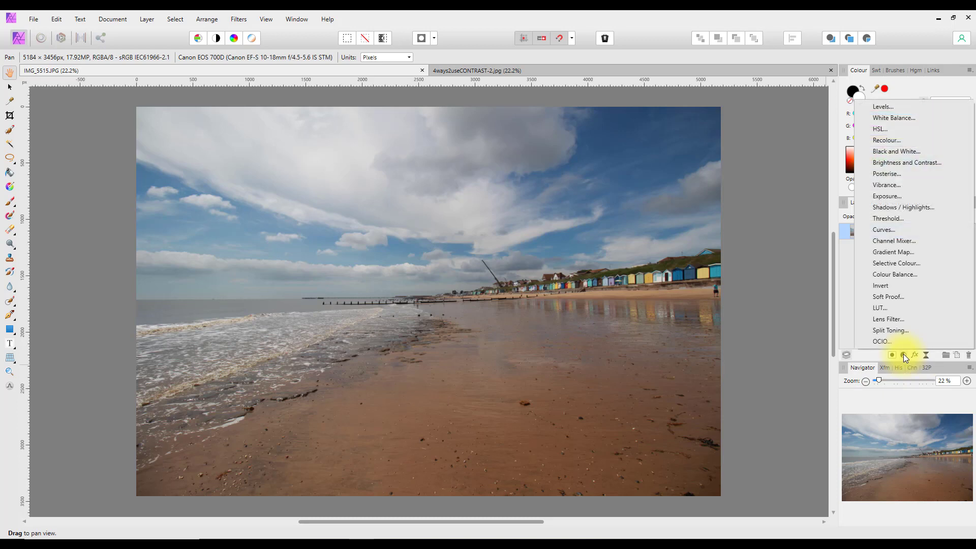
- Add a Levels adjustment layer with Black Level 7% and White Level 88%
click(875, 110)
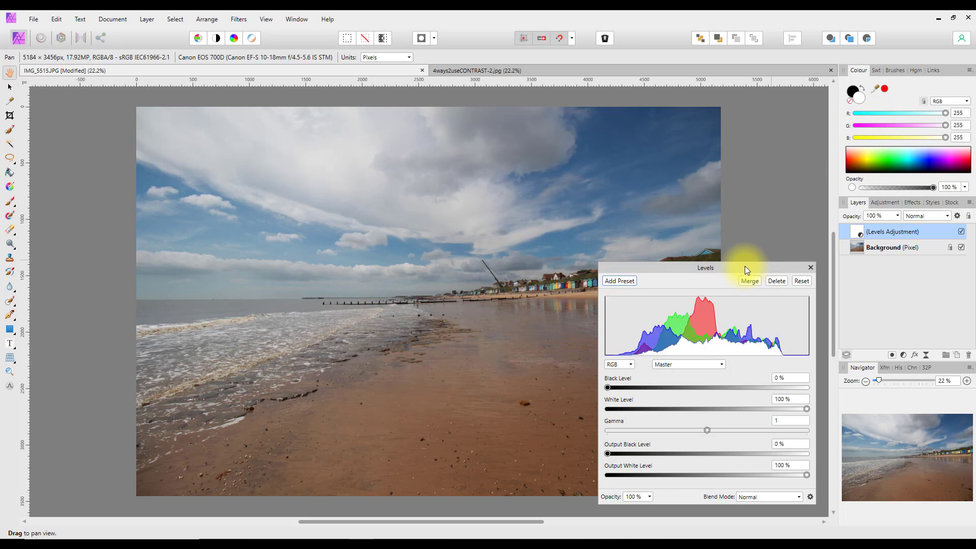
drag(744, 267, 725, 175)
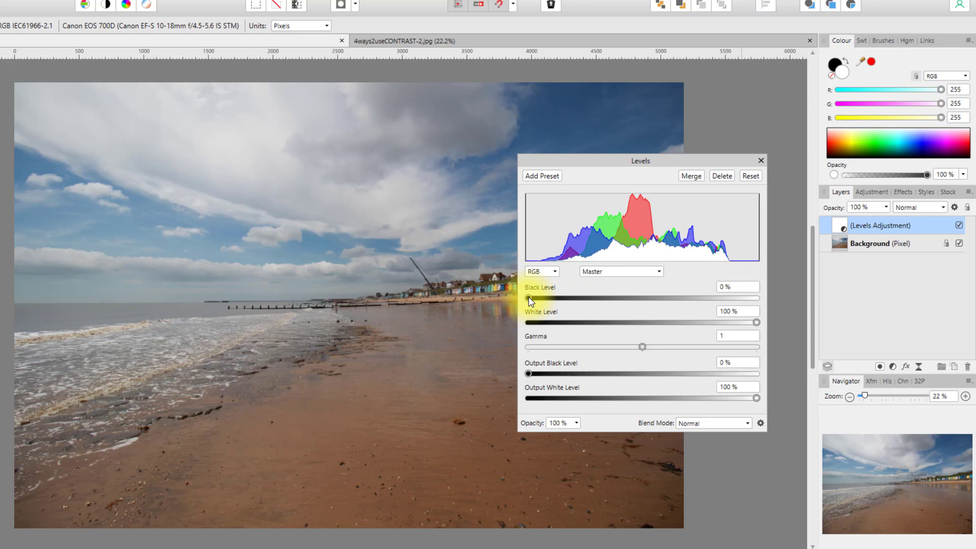
drag(529, 297, 545, 297)
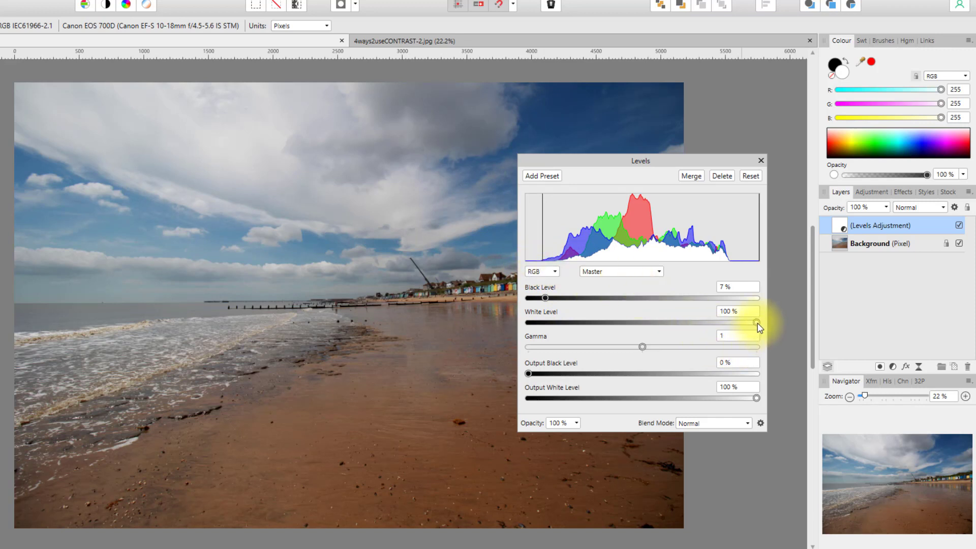
drag(757, 326, 729, 325)
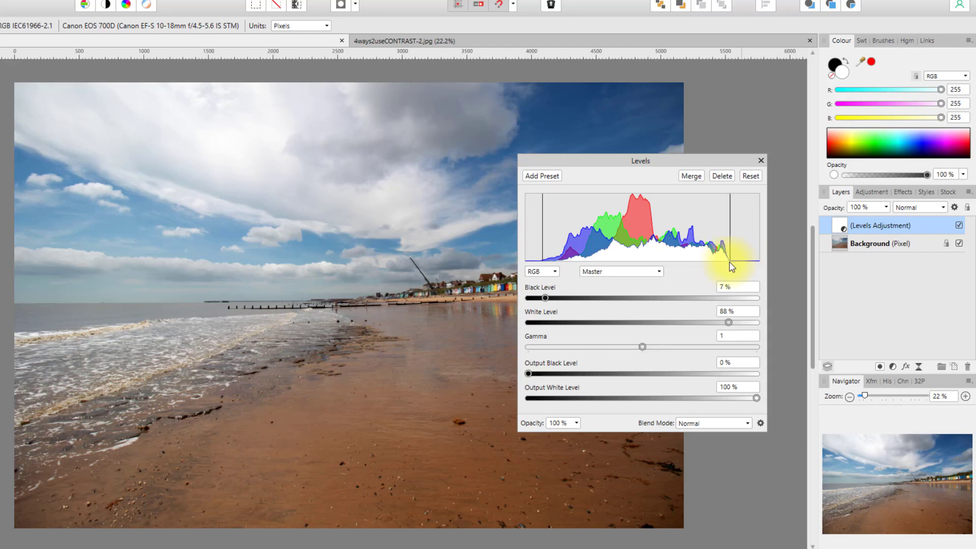
- Close Levels and toggle the Levels layer off and on to compare, leaving it visible
click(761, 161)
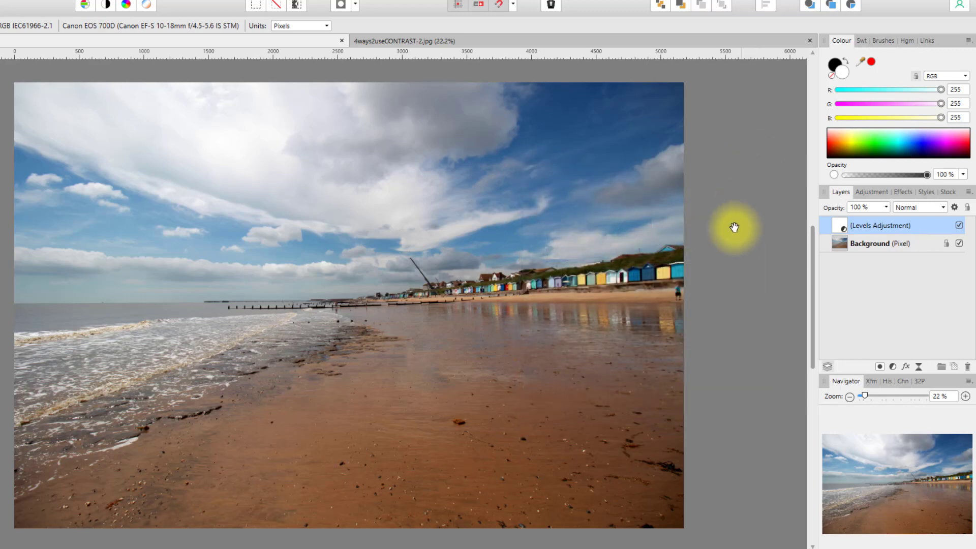
click(960, 227)
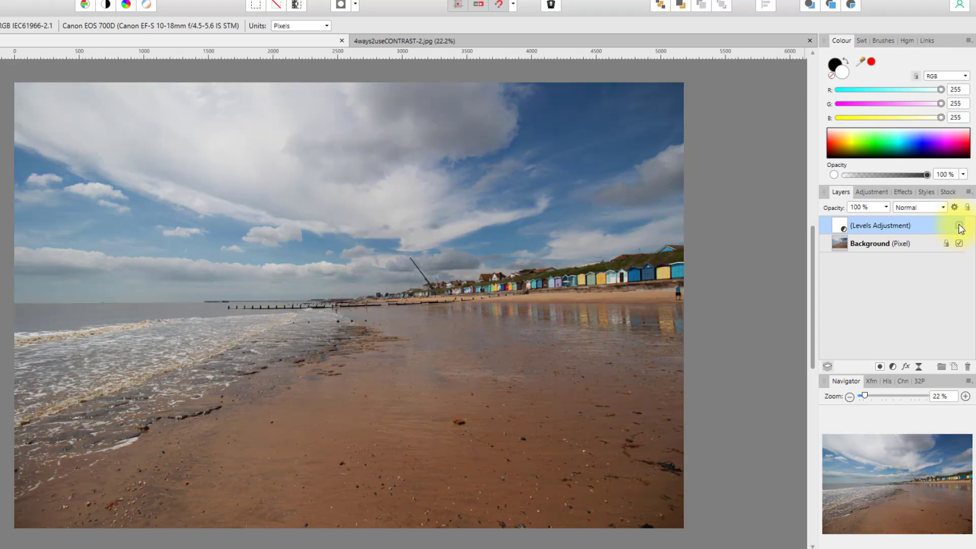
click(959, 227)
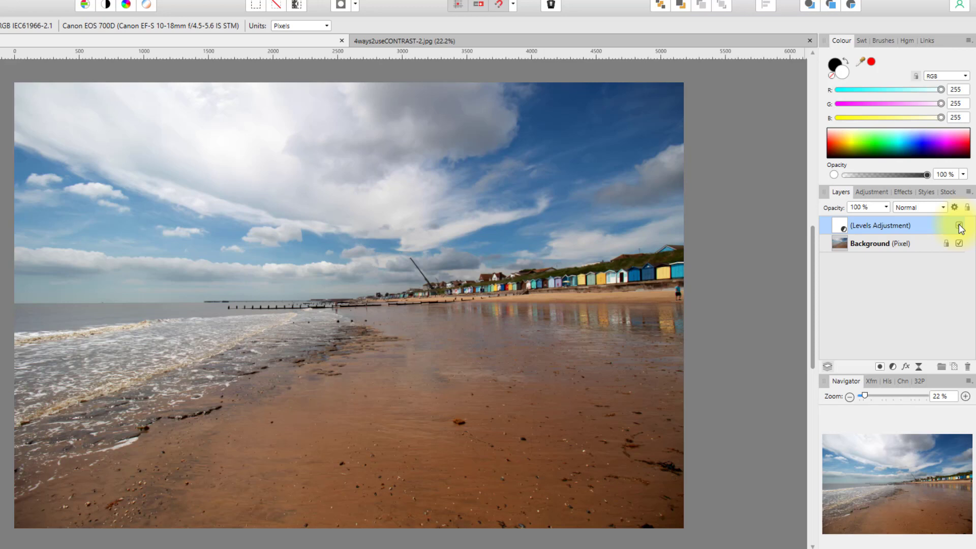
click(959, 227)
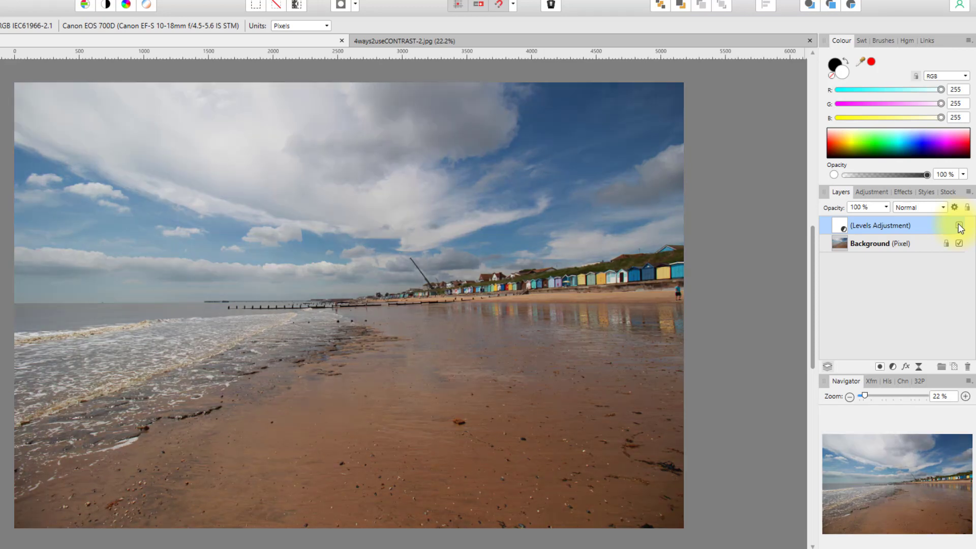
click(959, 226)
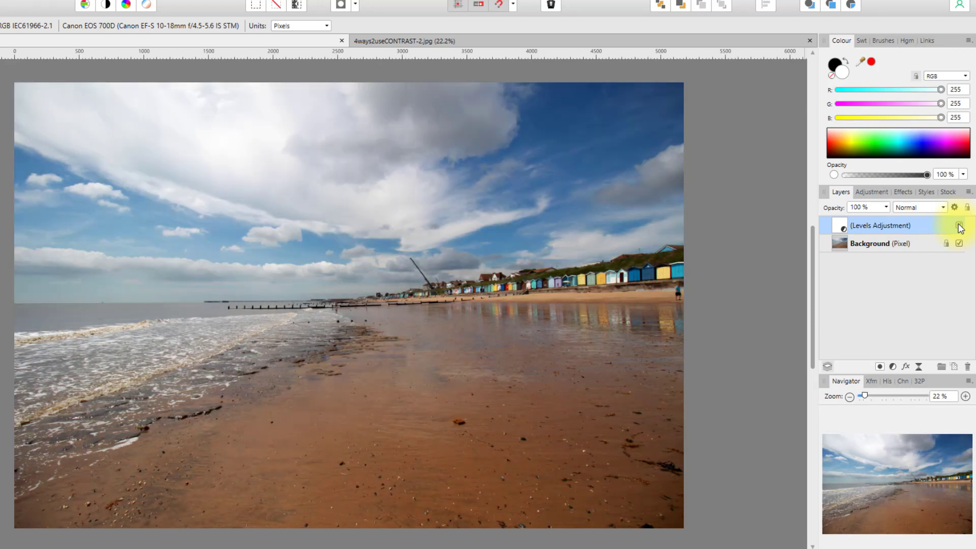
click(959, 227)
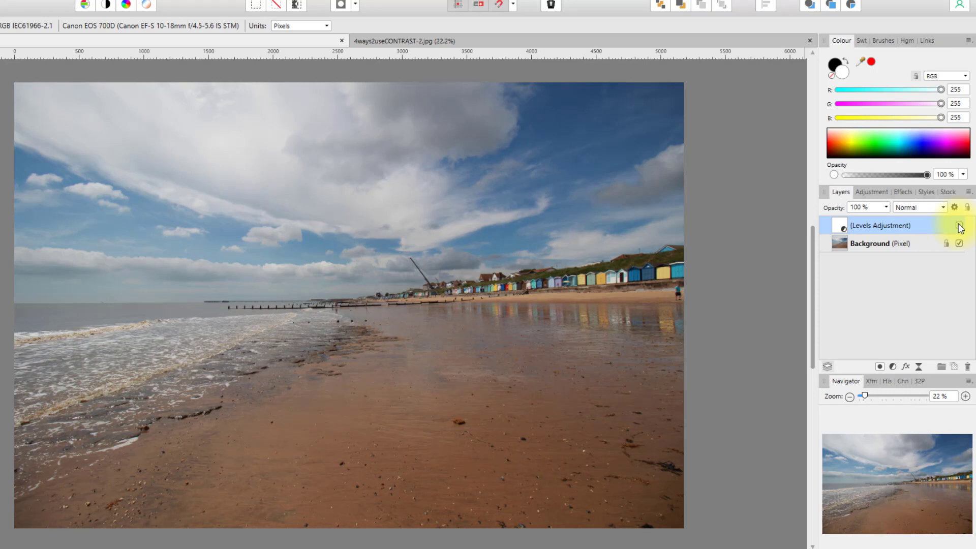
click(960, 226)
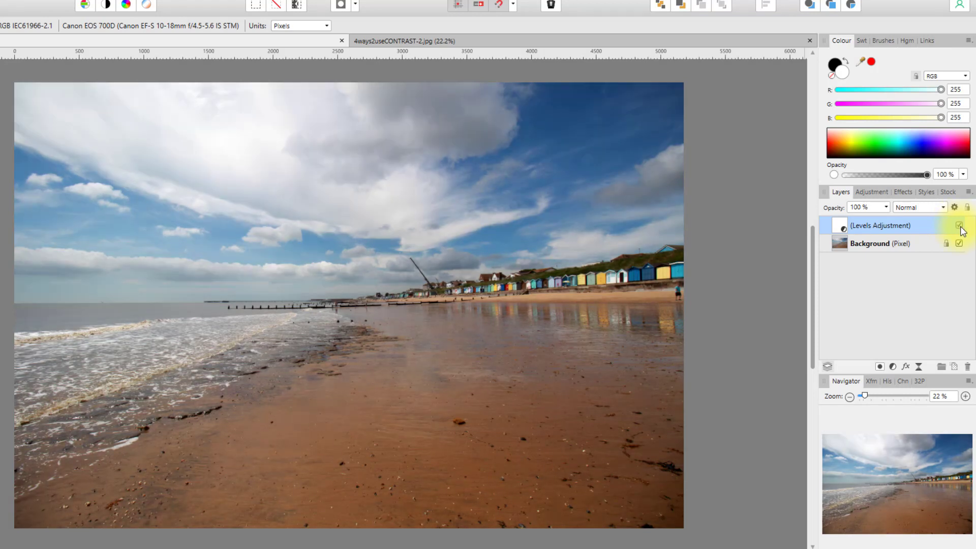
click(960, 226)
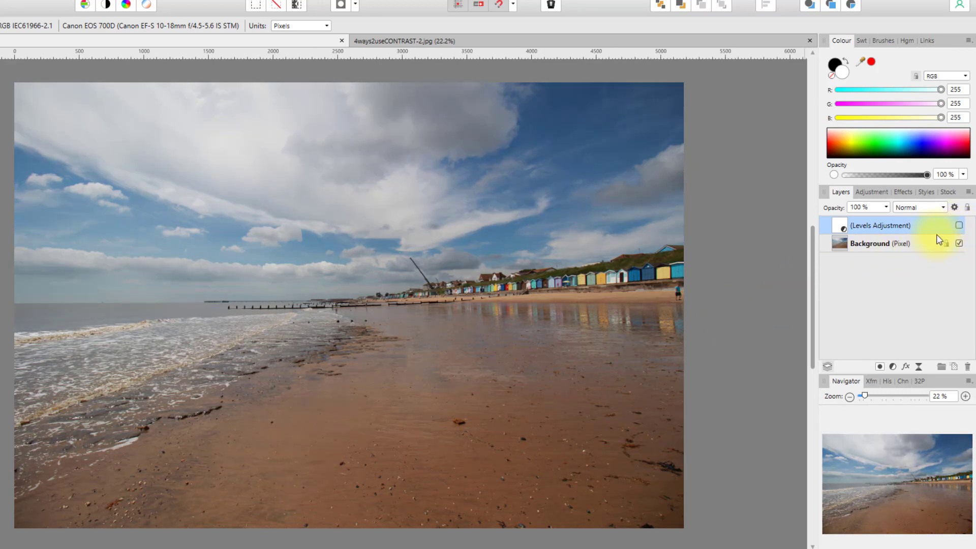
click(959, 226)
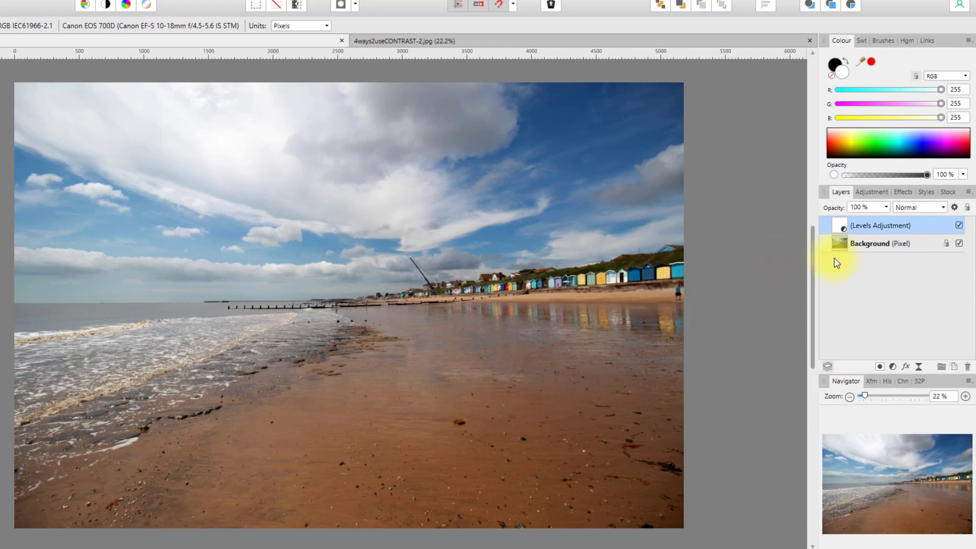
- Set the Levels layer's blend mode to Luminosity and compare it hidden versus shown
click(944, 209)
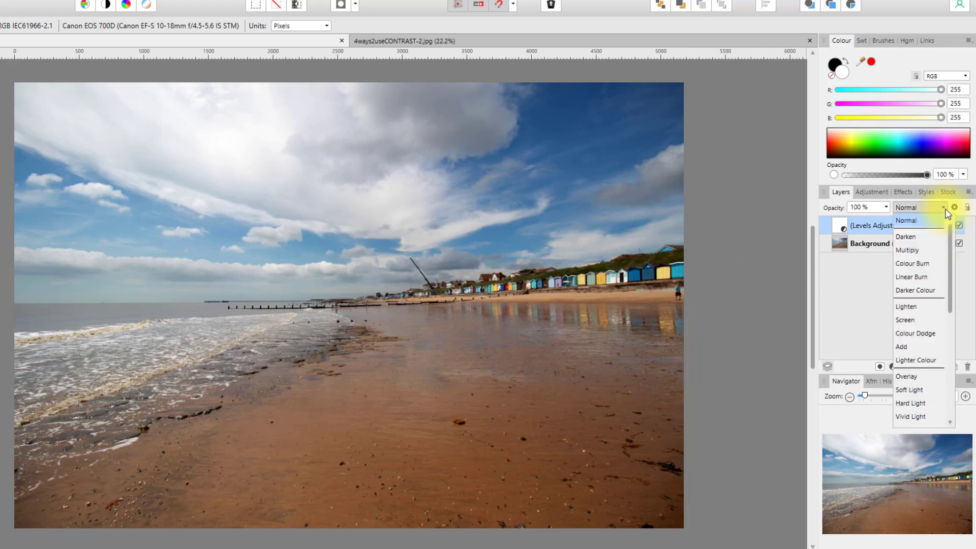
scroll(955, 272, down, 2)
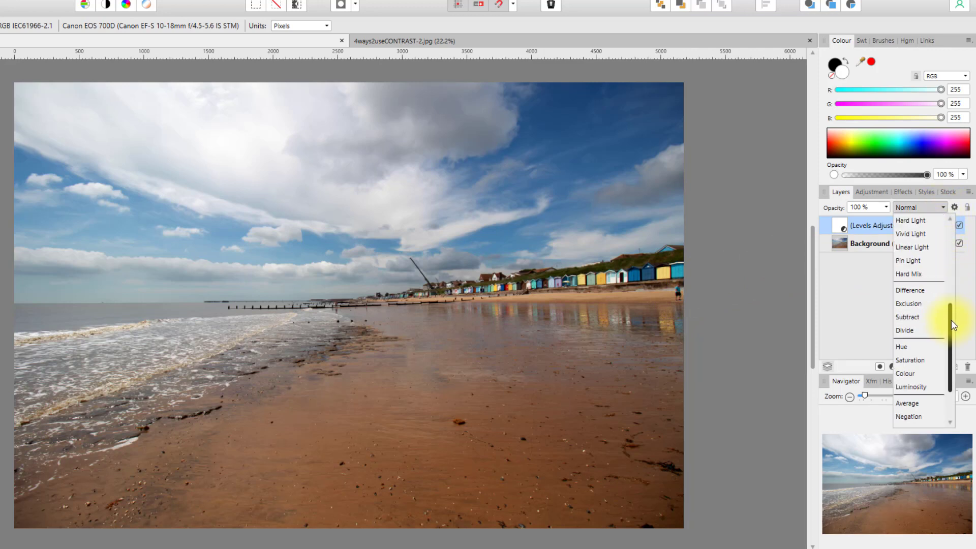
drag(951, 320, 951, 334)
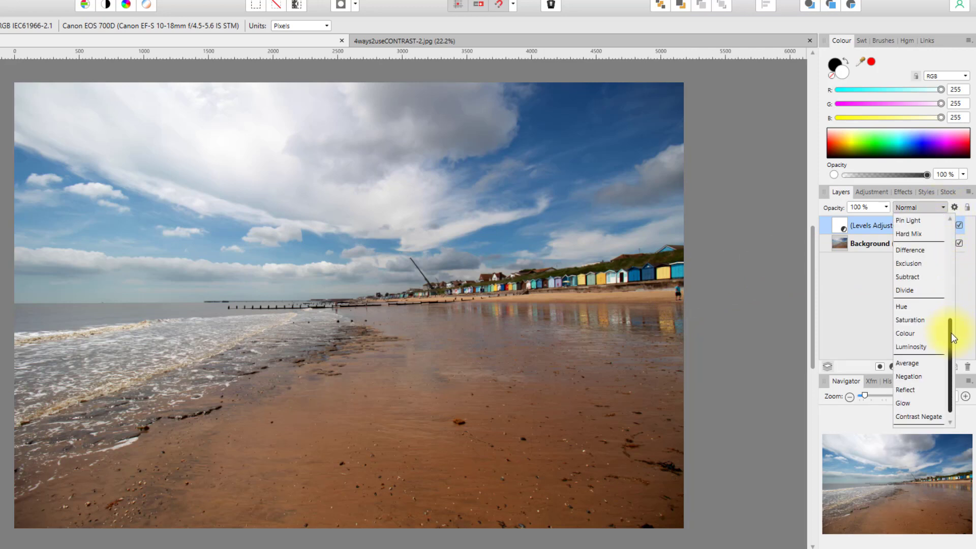
click(917, 350)
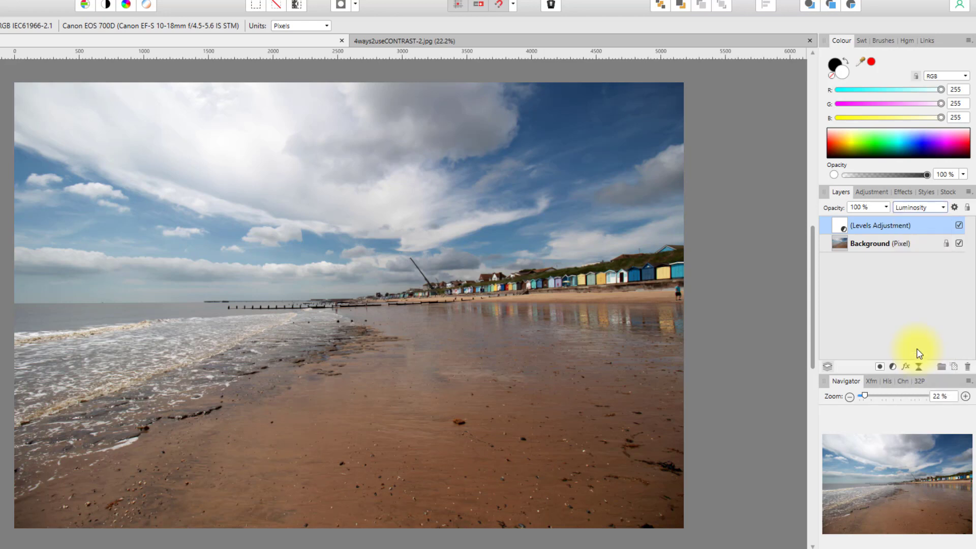
click(959, 225)
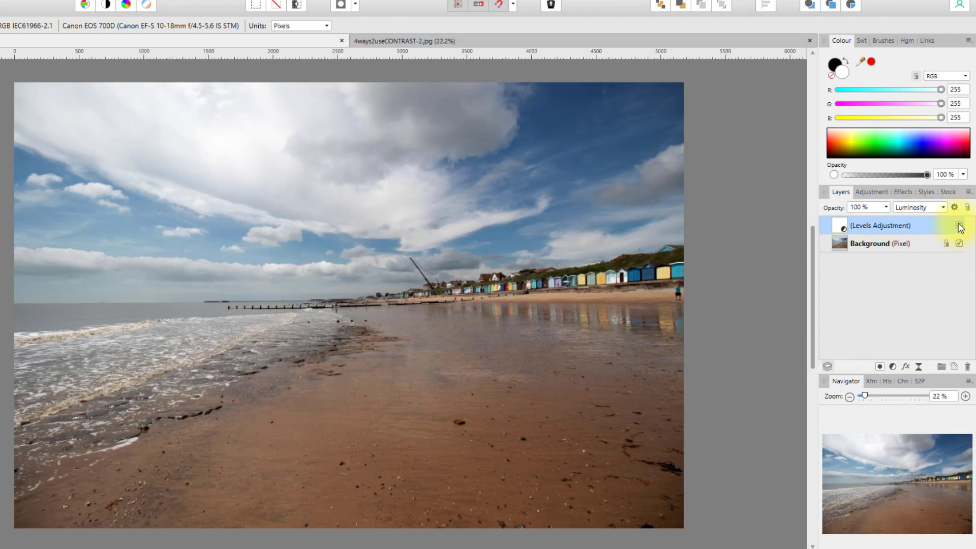
click(959, 225)
click(959, 225)
- Move the Levels layer below Background, select Background, and hide the Levels layer
drag(847, 228, 884, 225)
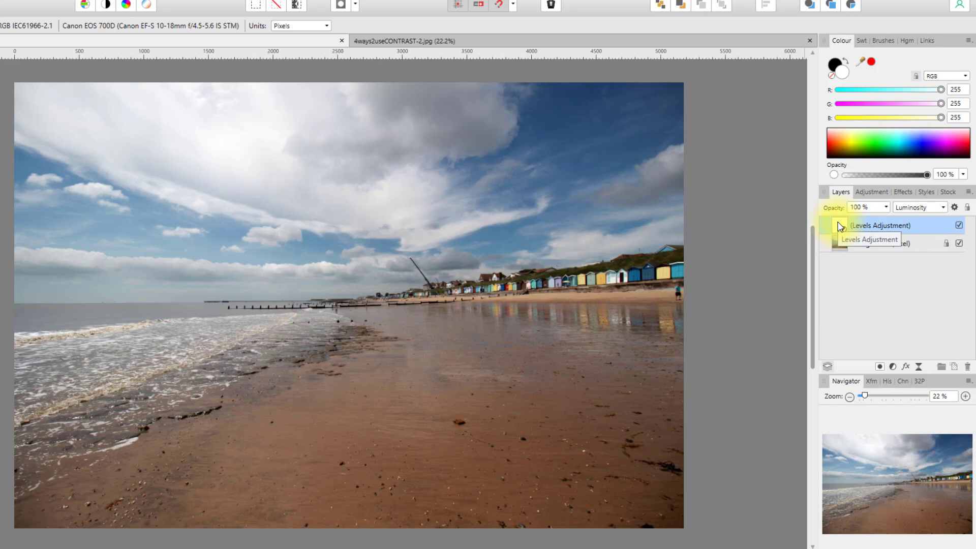
drag(838, 224, 841, 276)
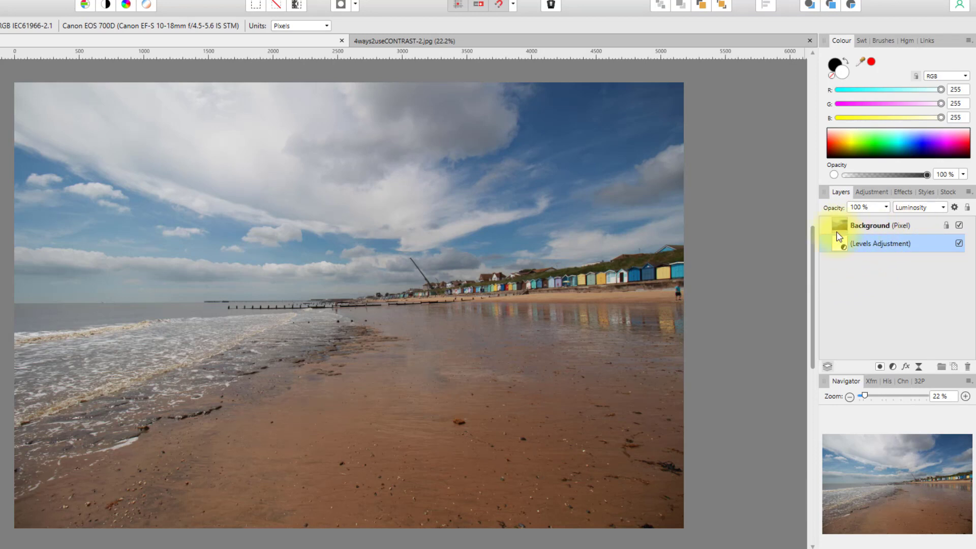
click(852, 224)
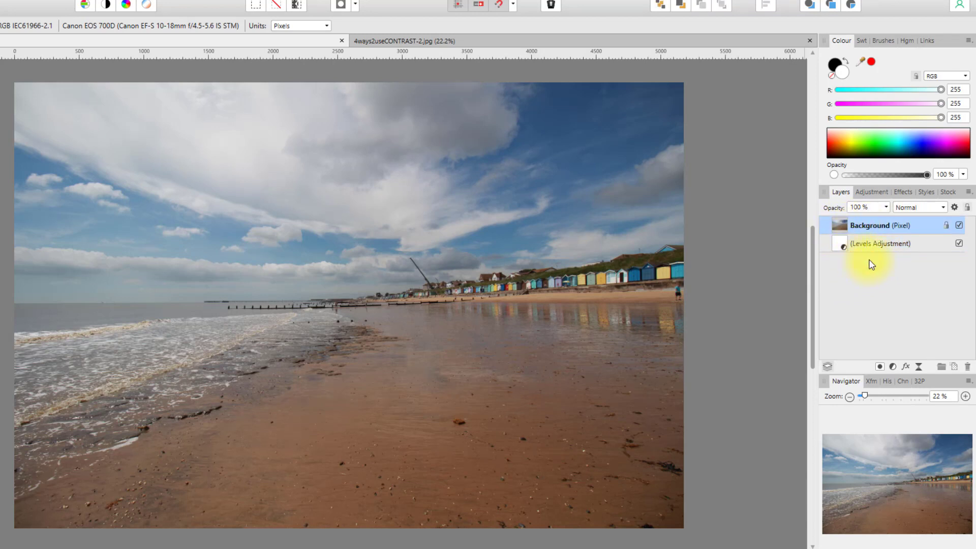
click(959, 243)
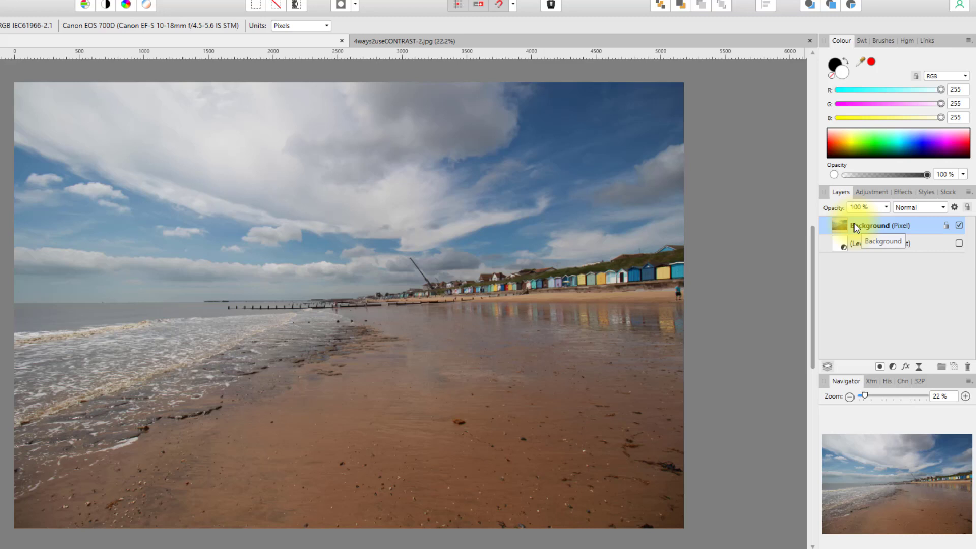
- Add a Lens Filter adjustment layer to the photo
click(893, 367)
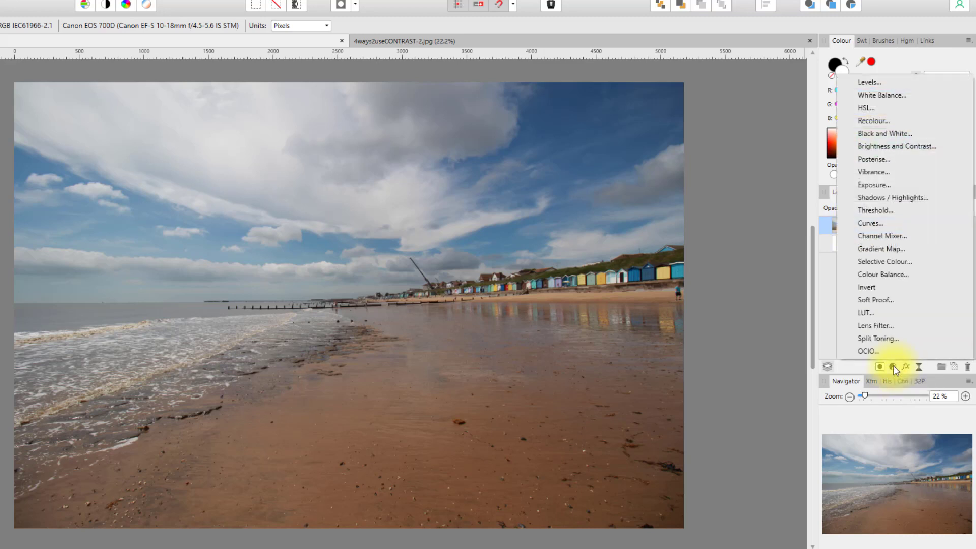
click(873, 328)
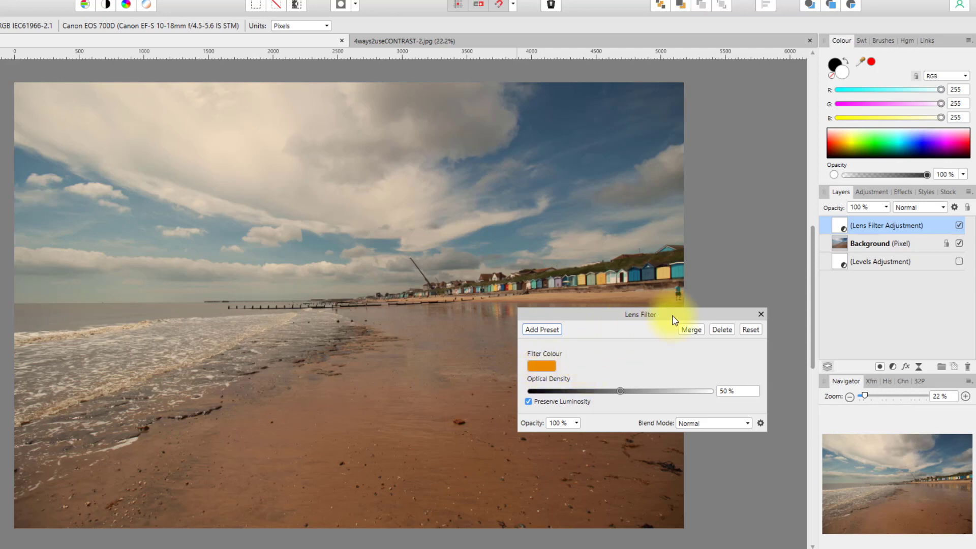
drag(672, 317, 675, 330)
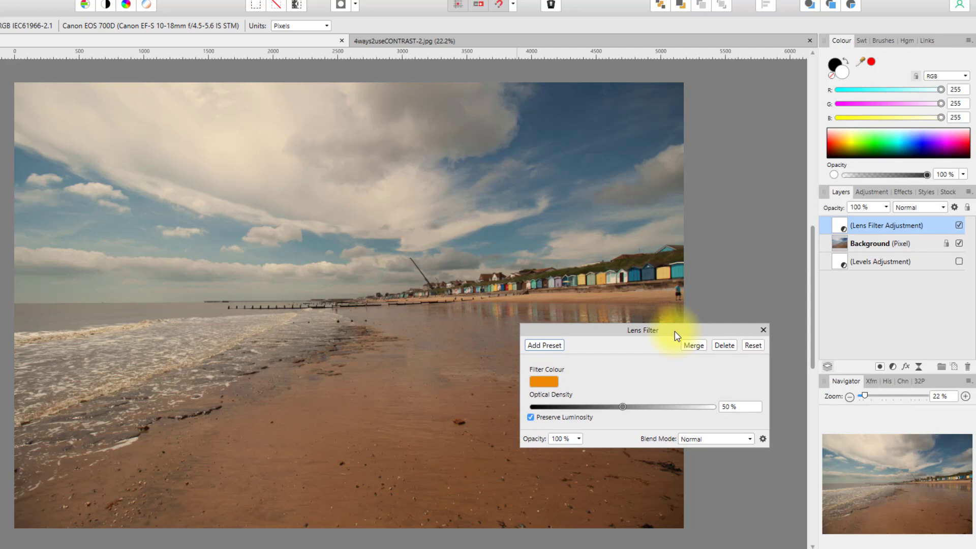
- Set the Lens Filter colour to amber (R168 G119 B0)
click(547, 382)
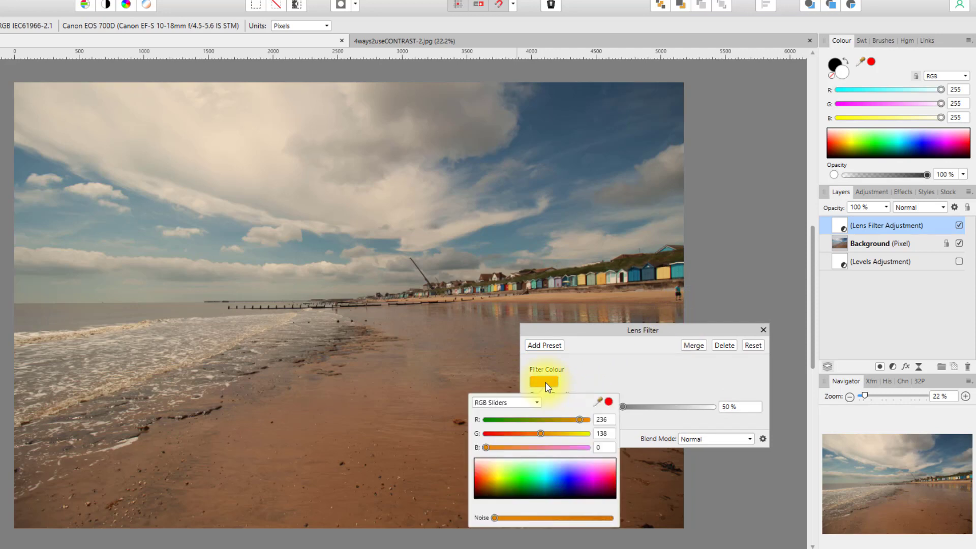
click(491, 484)
drag(490, 482, 490, 486)
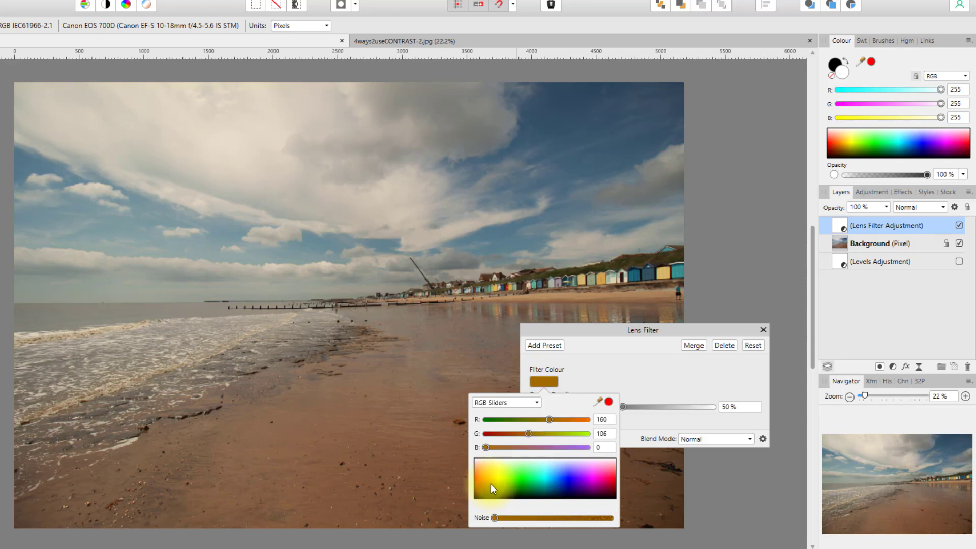
click(490, 484)
click(491, 485)
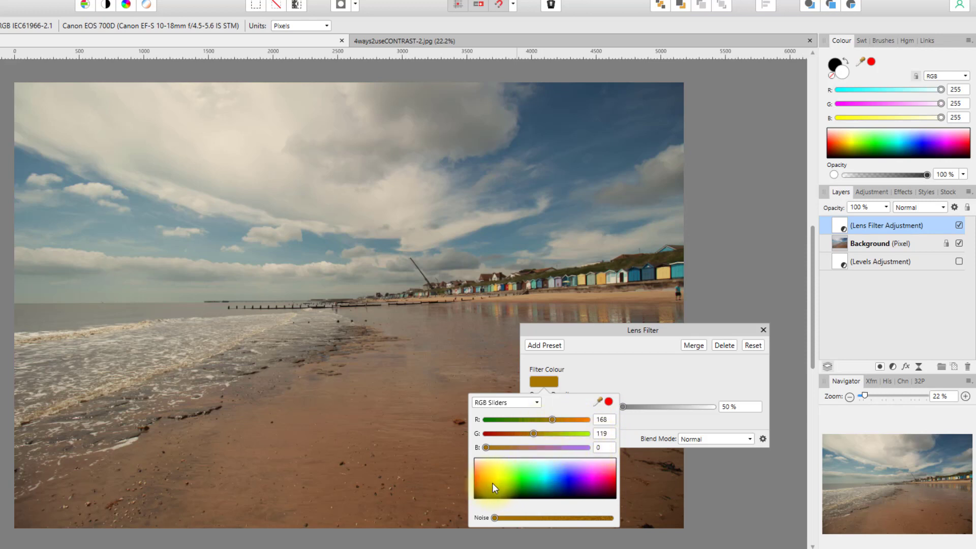
click(634, 368)
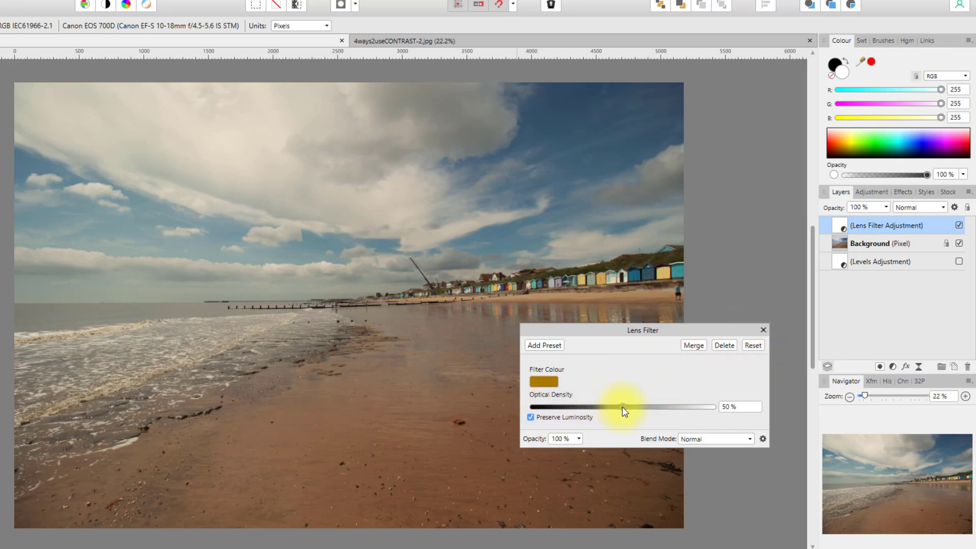
- Raise the Lens Filter optical density to 80% and lower its opacity to 50%
drag(623, 408, 677, 408)
click(580, 440)
drag(580, 452, 532, 453)
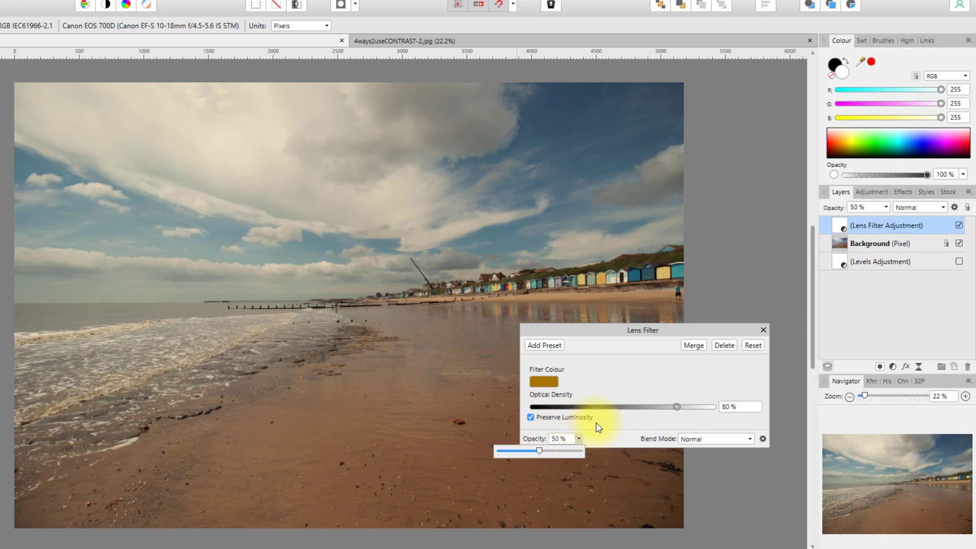
click(615, 438)
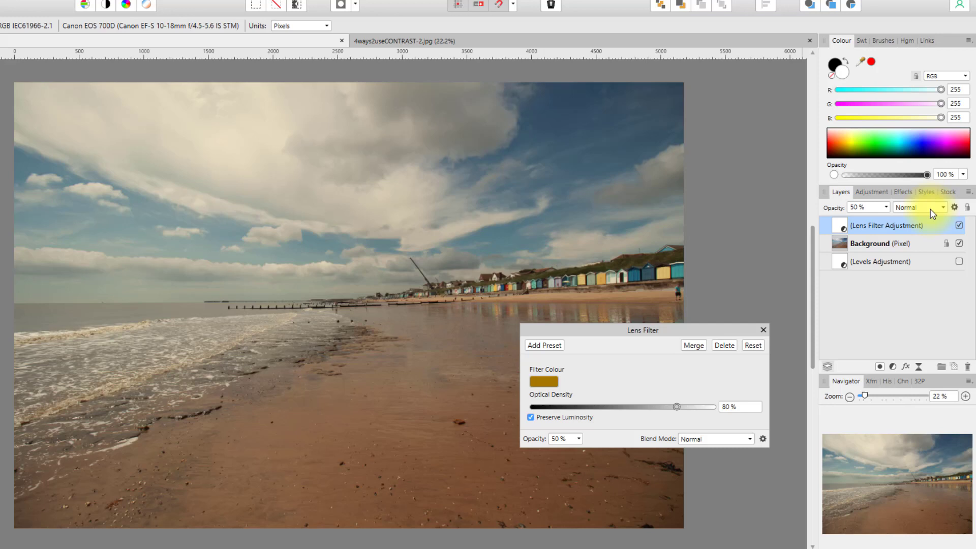
- Change the Lens Filter's blend mode to Overlay
click(750, 439)
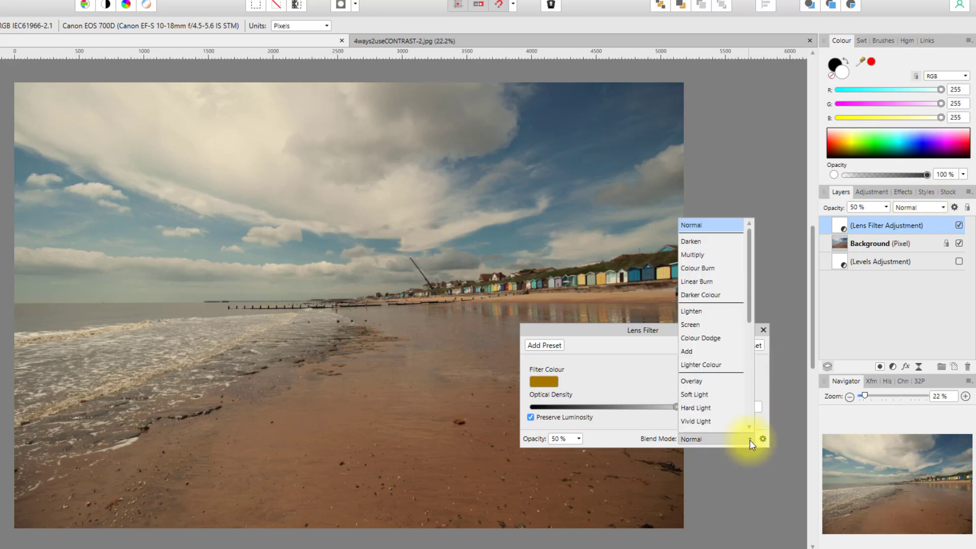
drag(751, 292, 751, 322)
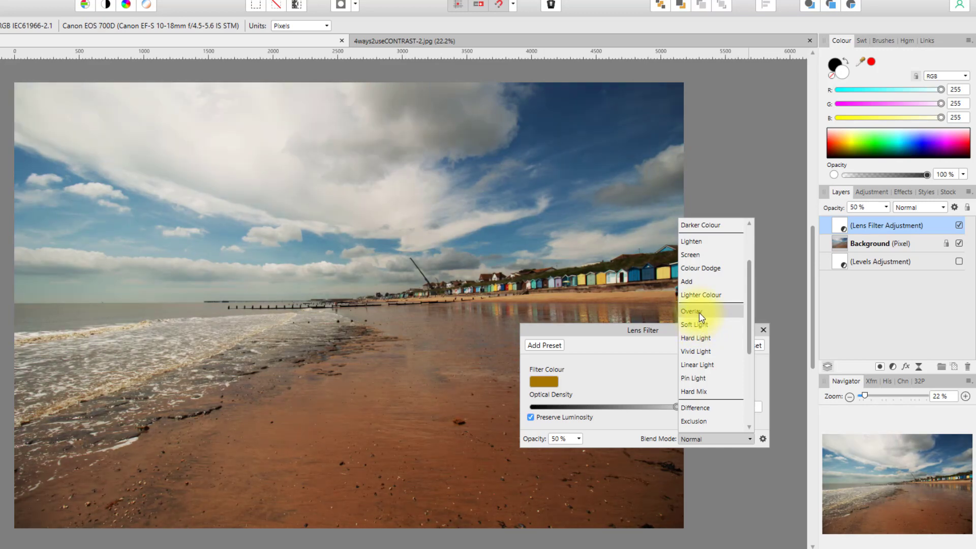
click(699, 312)
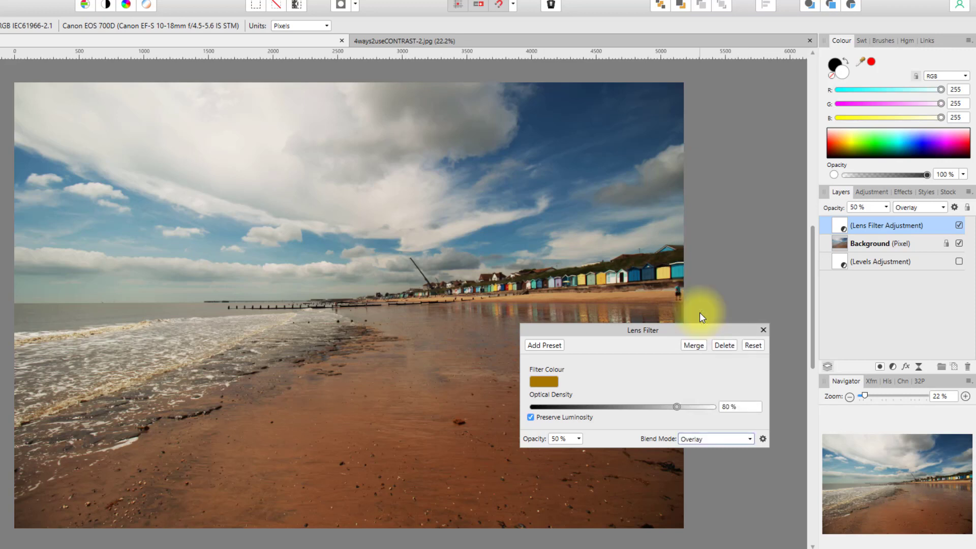
- Close Lens Filter, compare it on and off, then move it below Levels and select Background
click(763, 330)
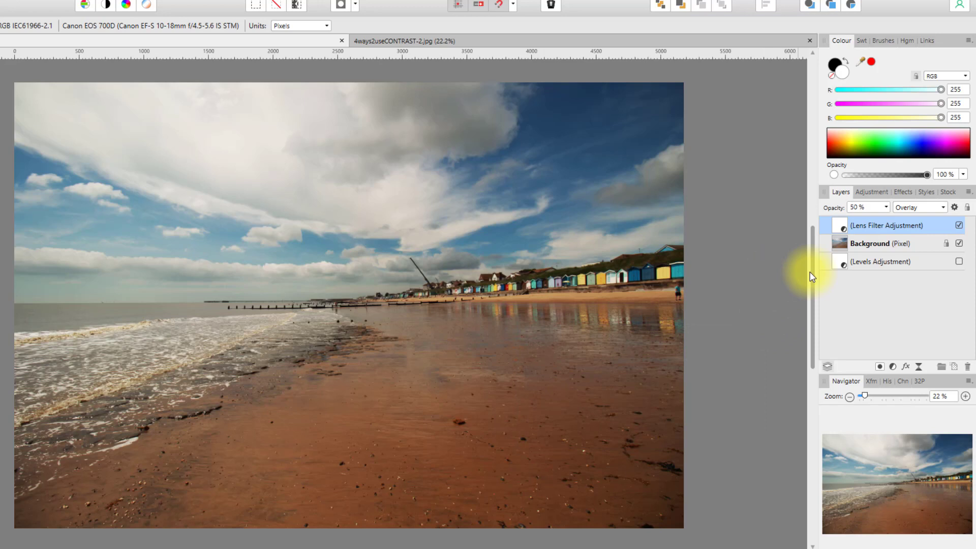
click(959, 225)
click(959, 225)
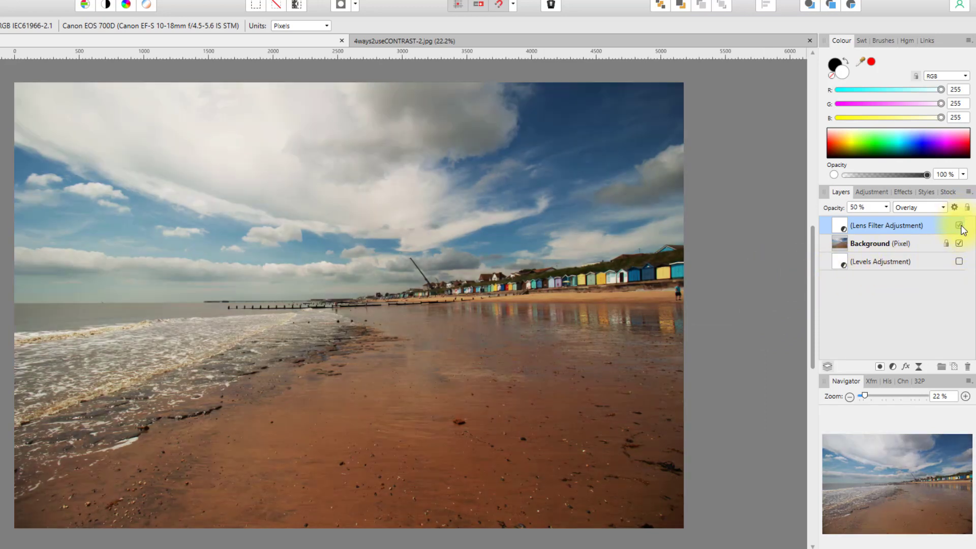
click(960, 226)
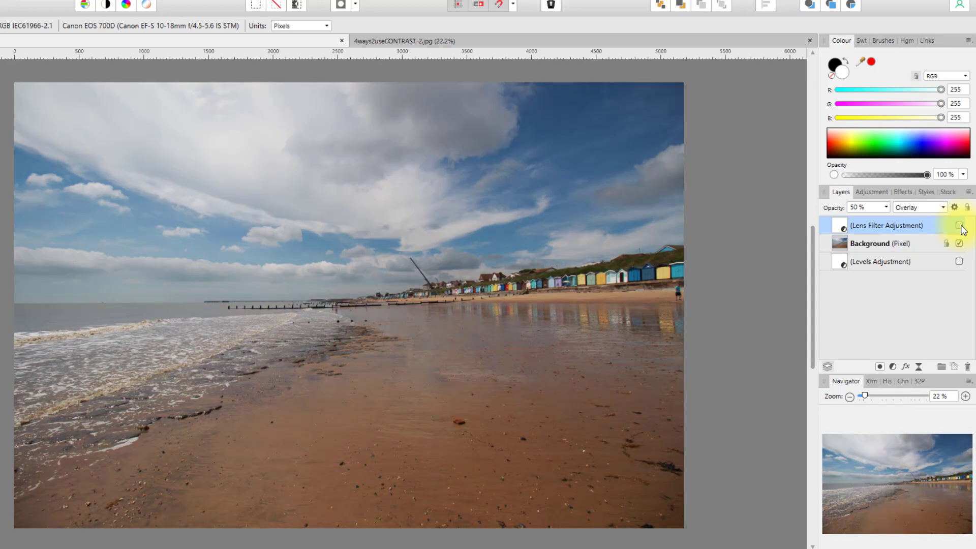
click(960, 226)
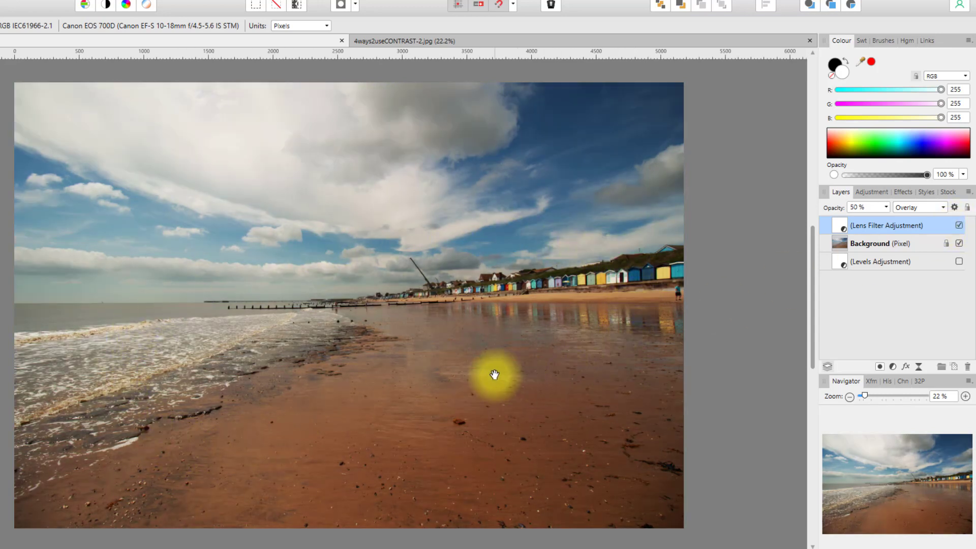
click(959, 226)
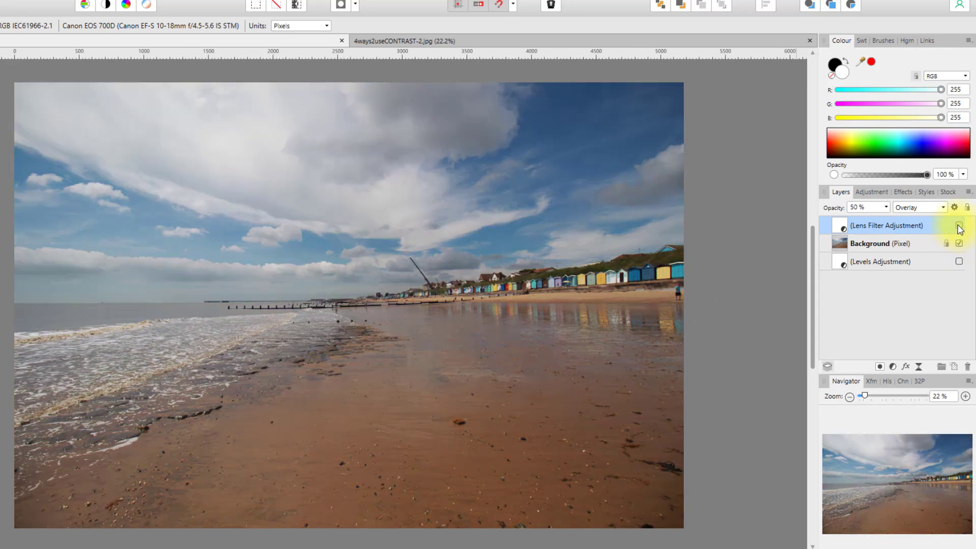
click(959, 226)
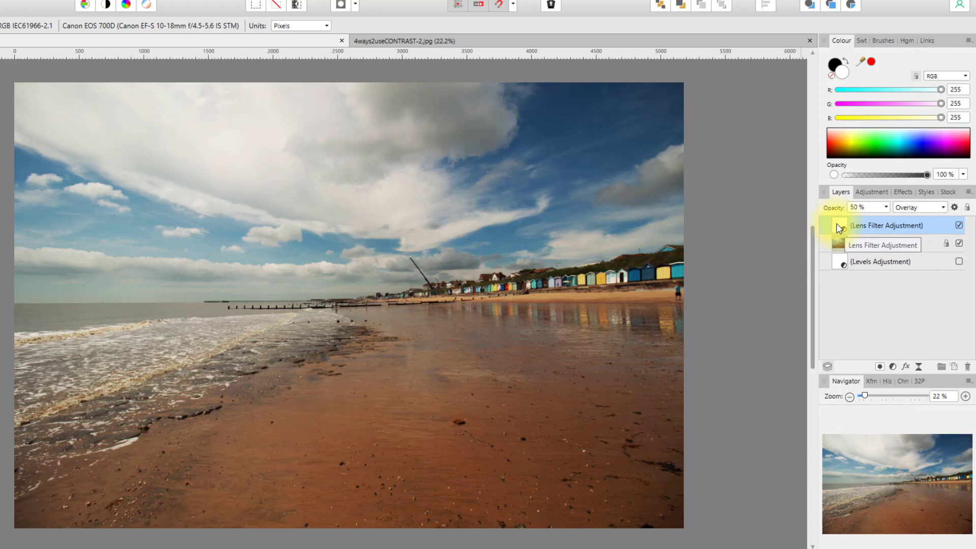
drag(836, 224, 891, 284)
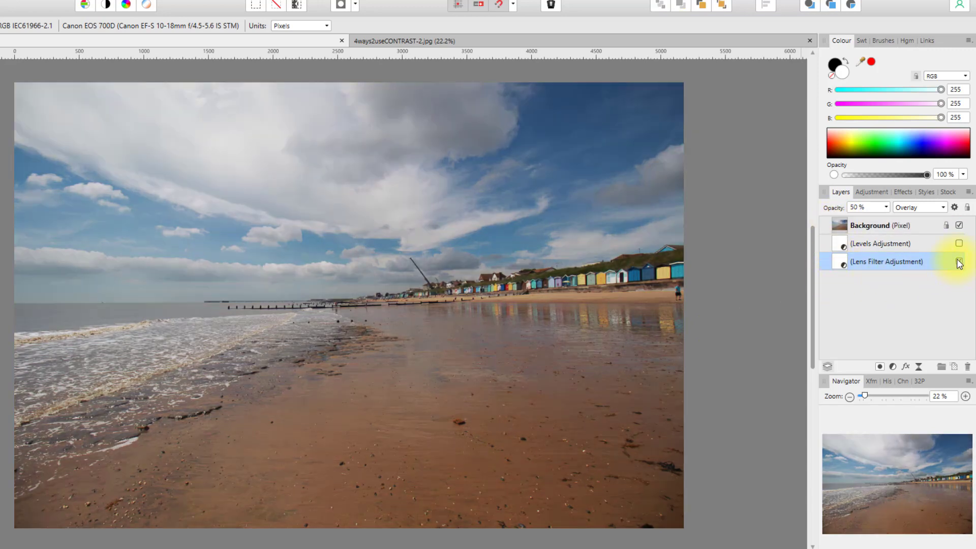
click(838, 224)
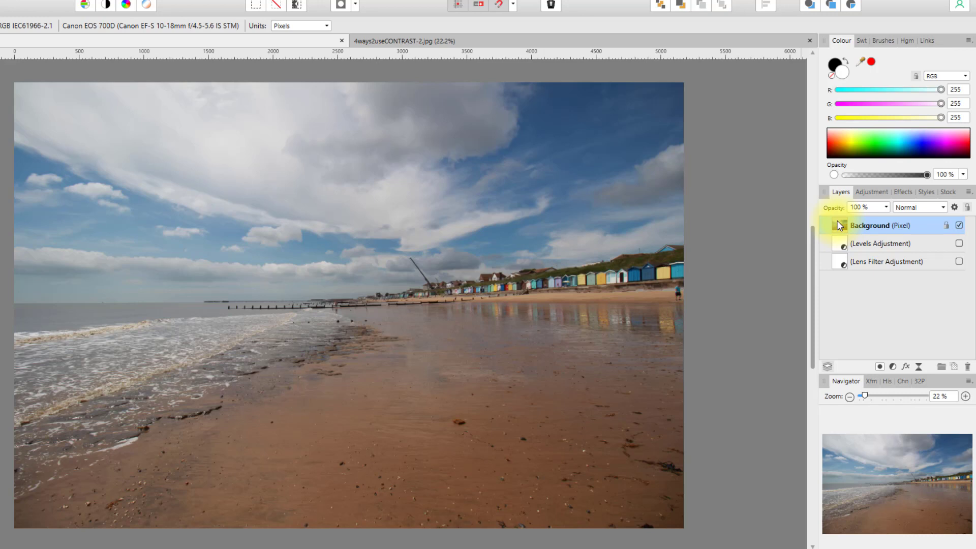
- Add a Curves adjustment with control points at the shadow and highlight quarter marks
click(893, 371)
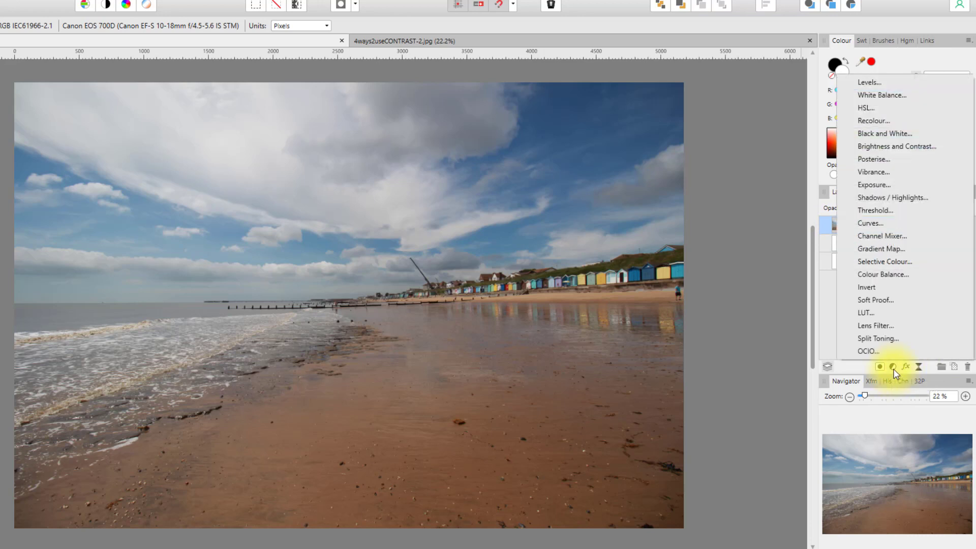
click(868, 225)
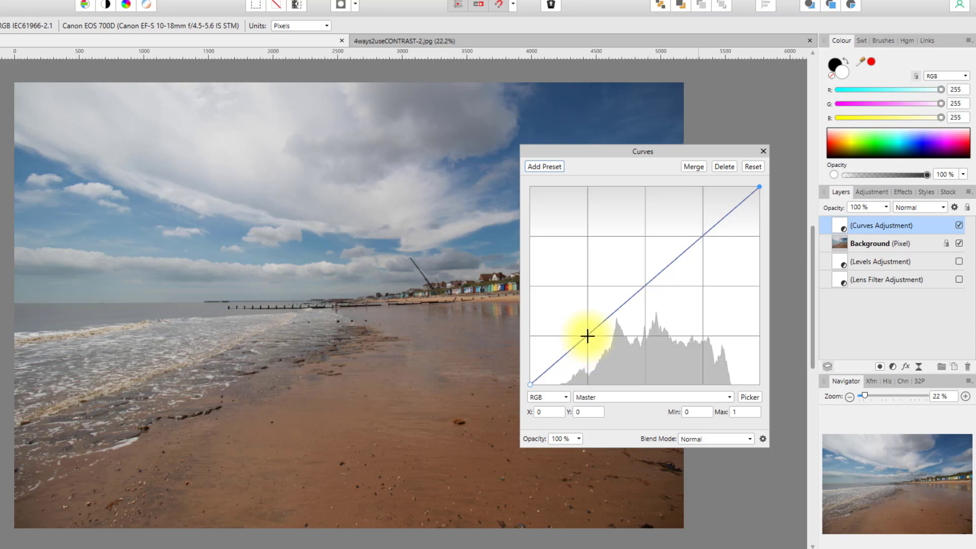
click(587, 335)
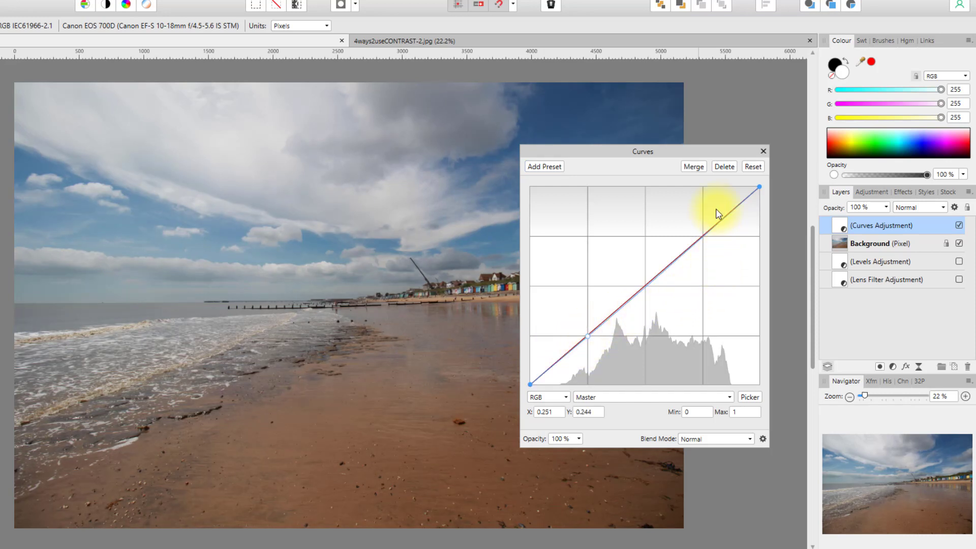
click(702, 235)
- Pull the shadow point down and the highlight point up into a gentle S-curve
drag(588, 337, 594, 342)
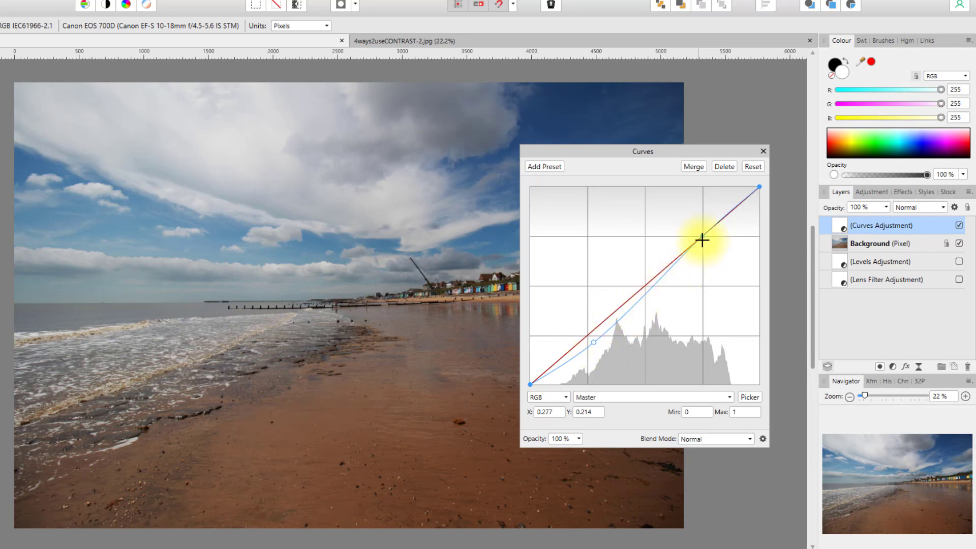
mouse_move(702, 236)
mouse_down()
mouse_move(687, 244)
mouse_move(690, 233)
mouse_up()
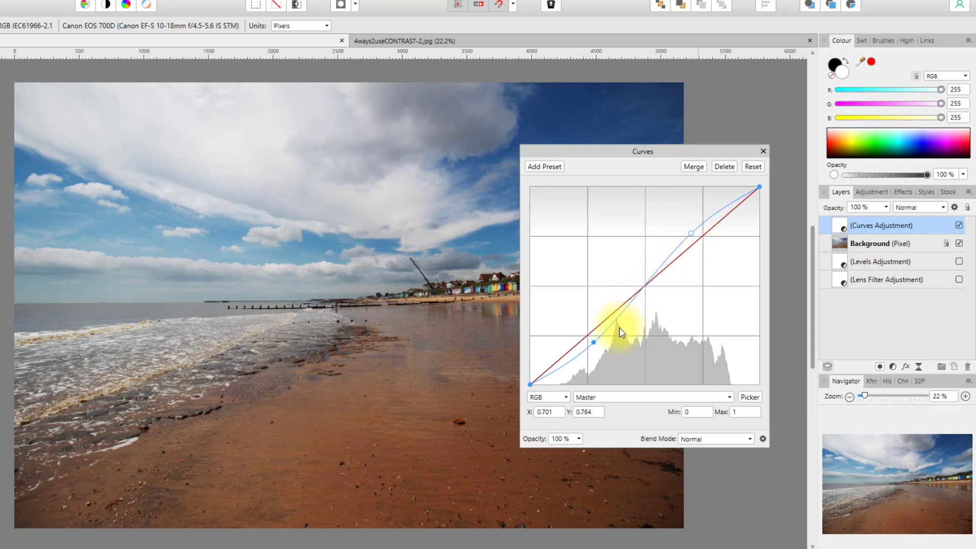
click(593, 342)
drag(593, 346, 598, 349)
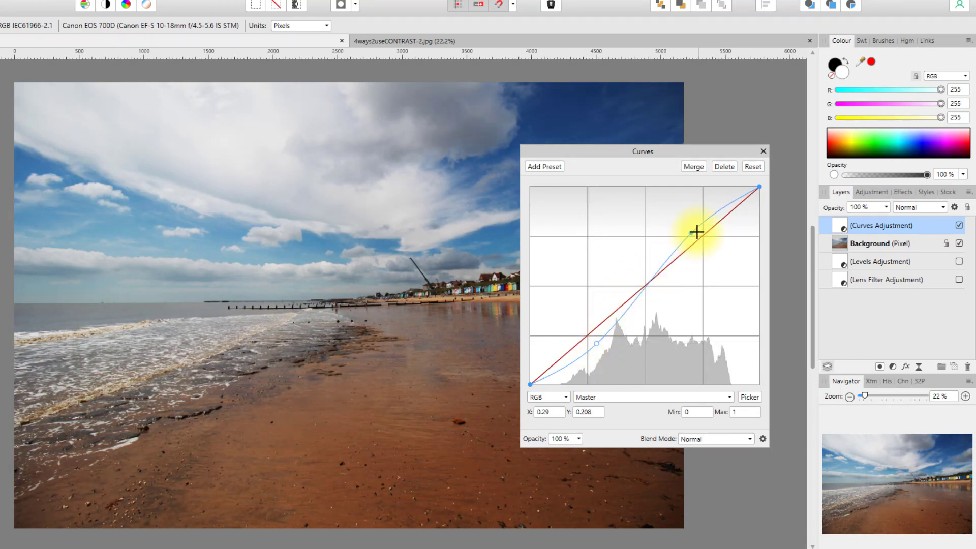
drag(692, 232, 695, 229)
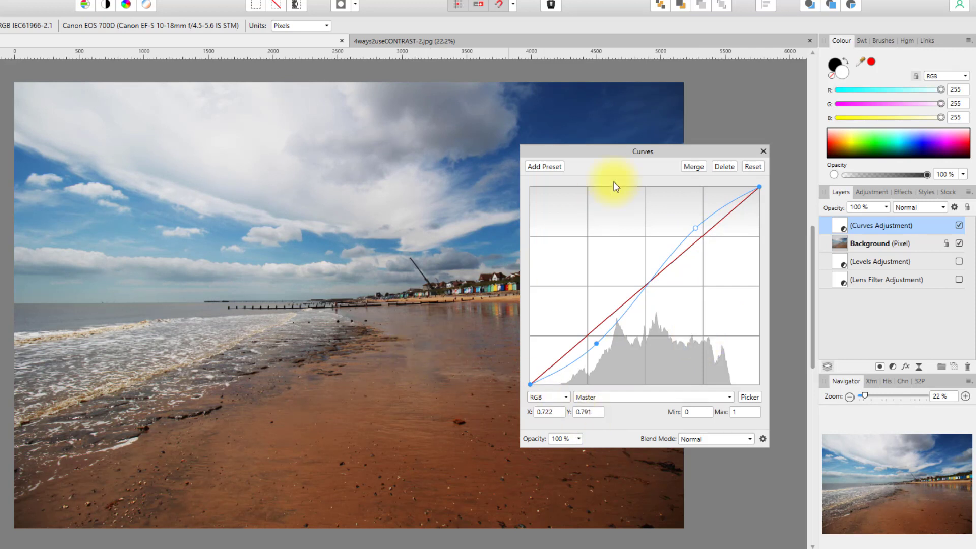
drag(678, 155, 685, 115)
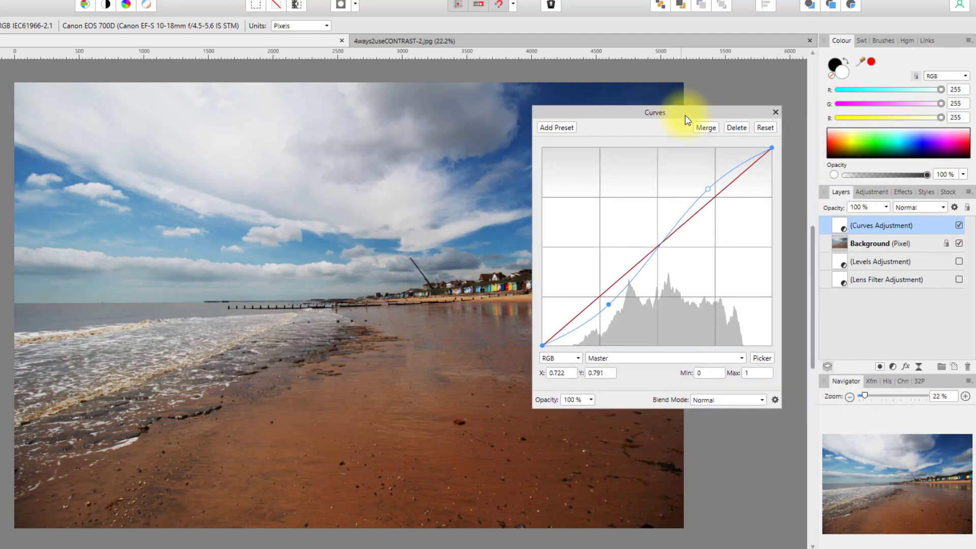
- Browse the Curves blend modes, keep it at Normal, and close the Curves settings
click(763, 401)
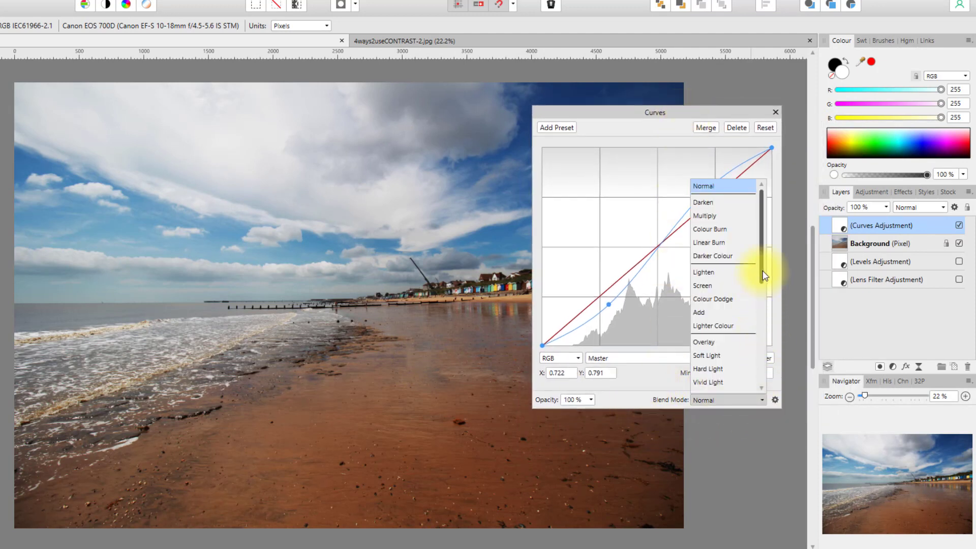
drag(762, 275, 775, 372)
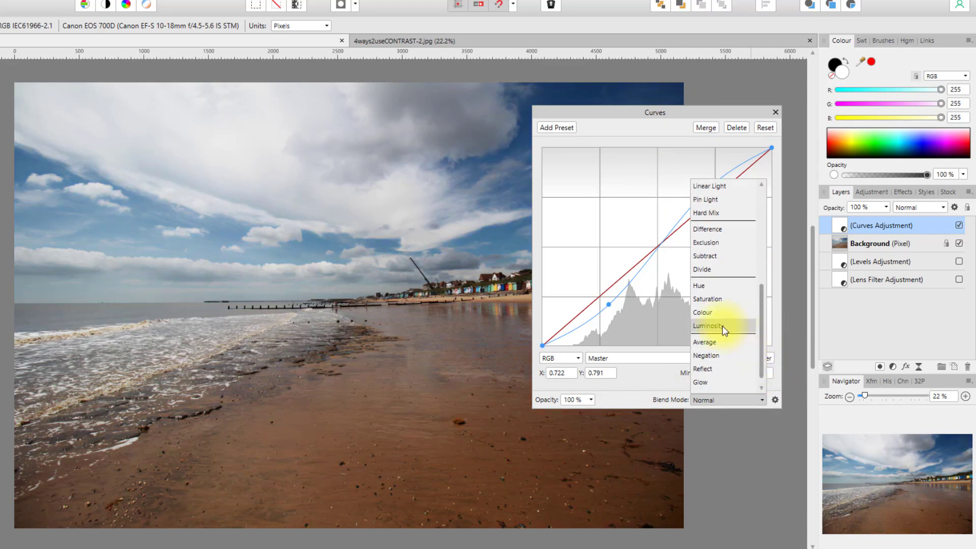
drag(760, 312, 755, 213)
click(667, 131)
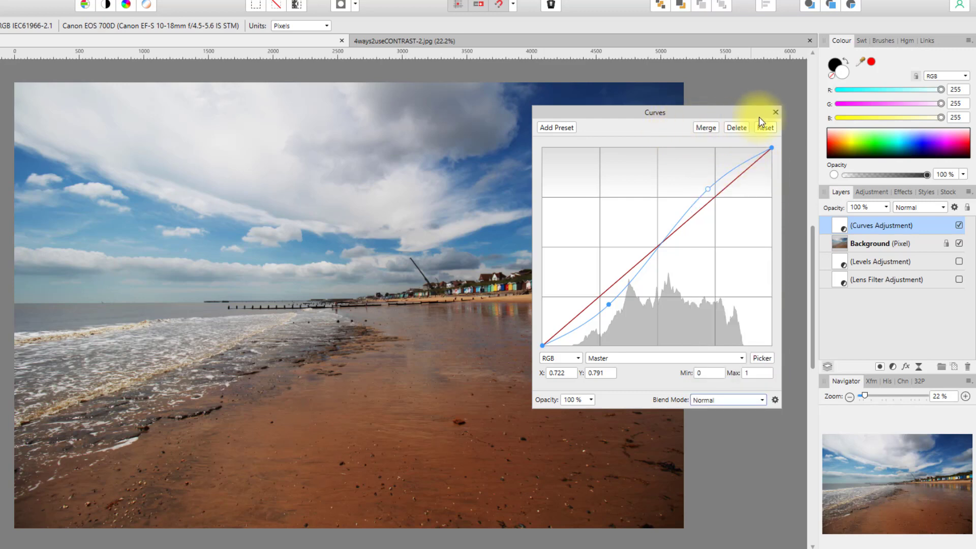
click(777, 113)
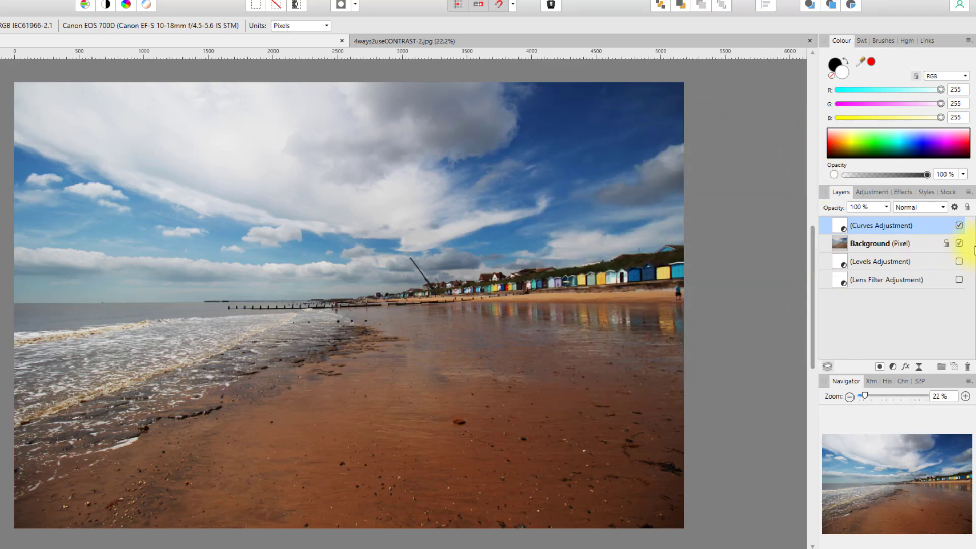
- Compare the Curves adjustment on and off, move it below Lens Filter, and select Background
click(960, 224)
click(959, 224)
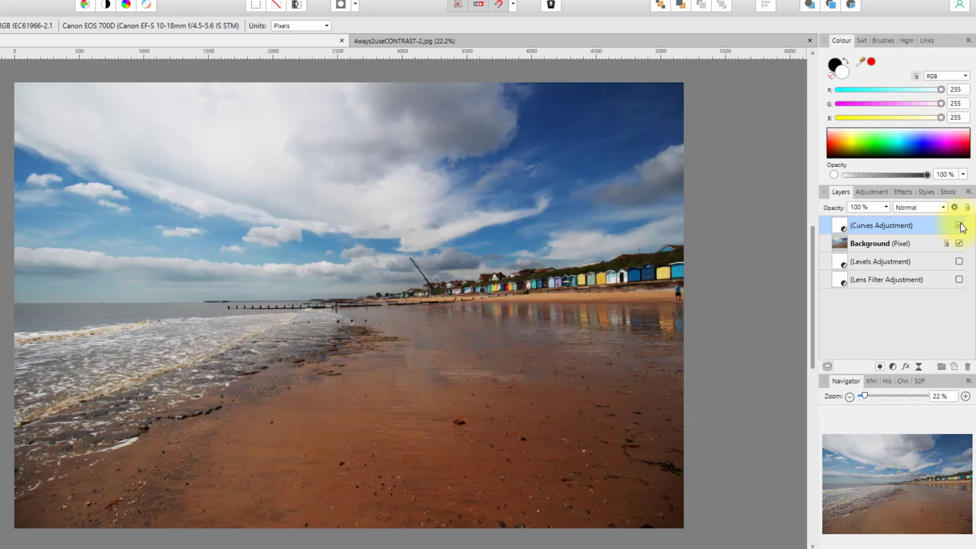
click(960, 225)
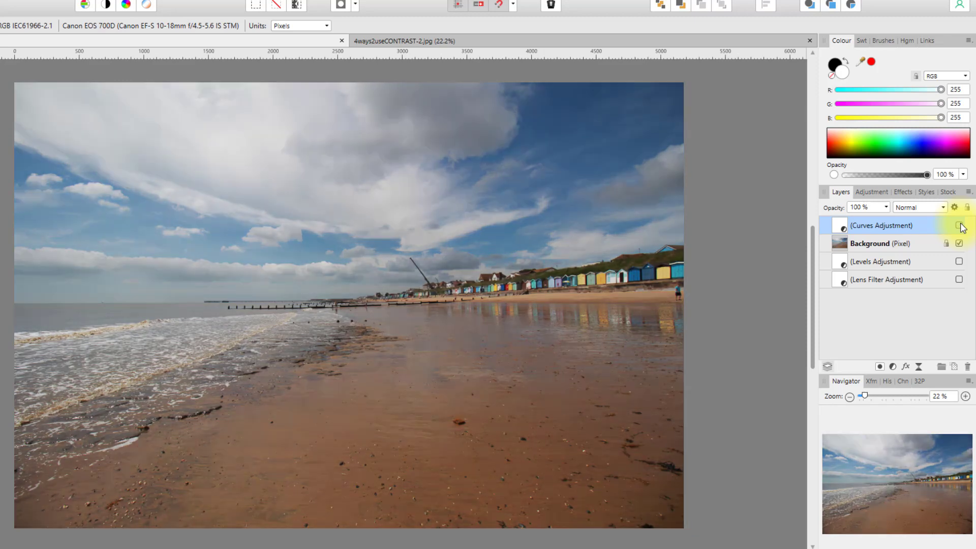
click(960, 225)
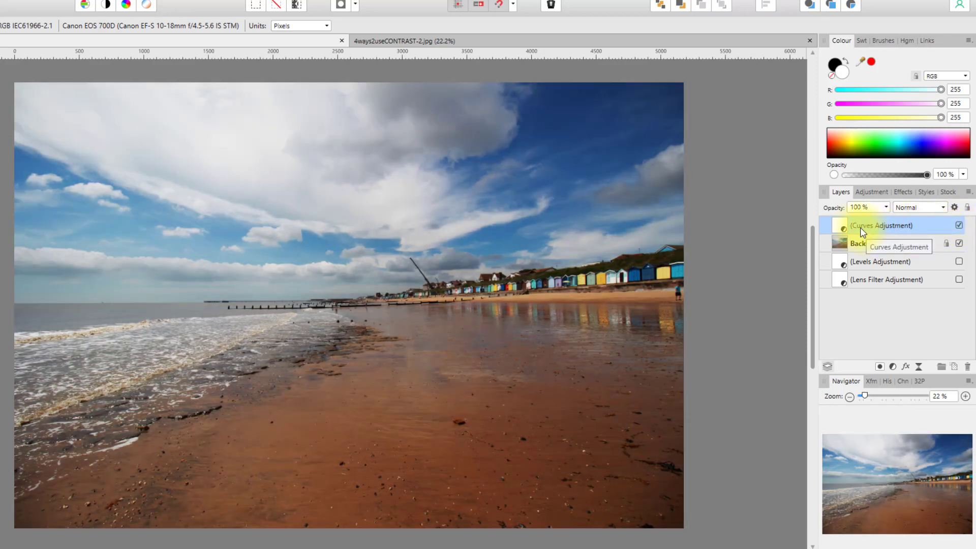
drag(840, 221, 838, 296)
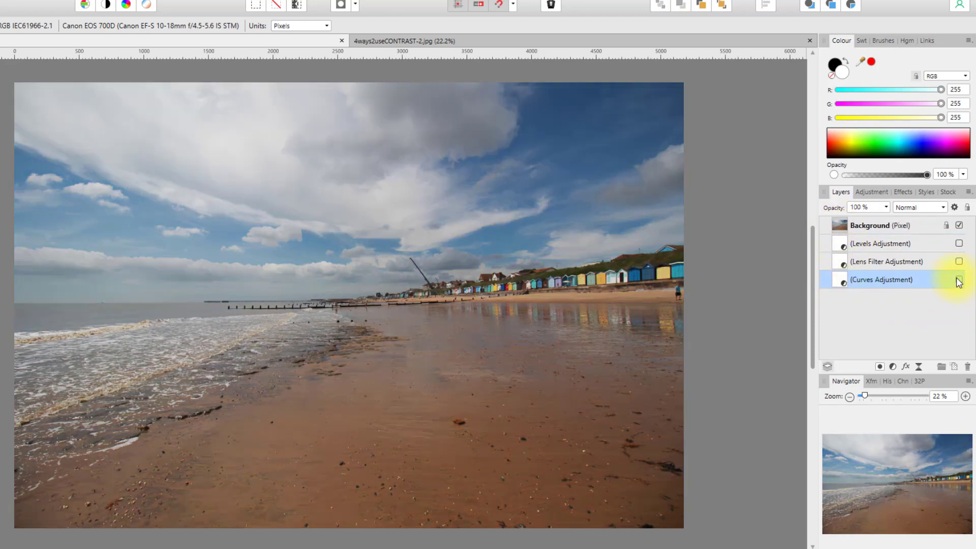
click(844, 223)
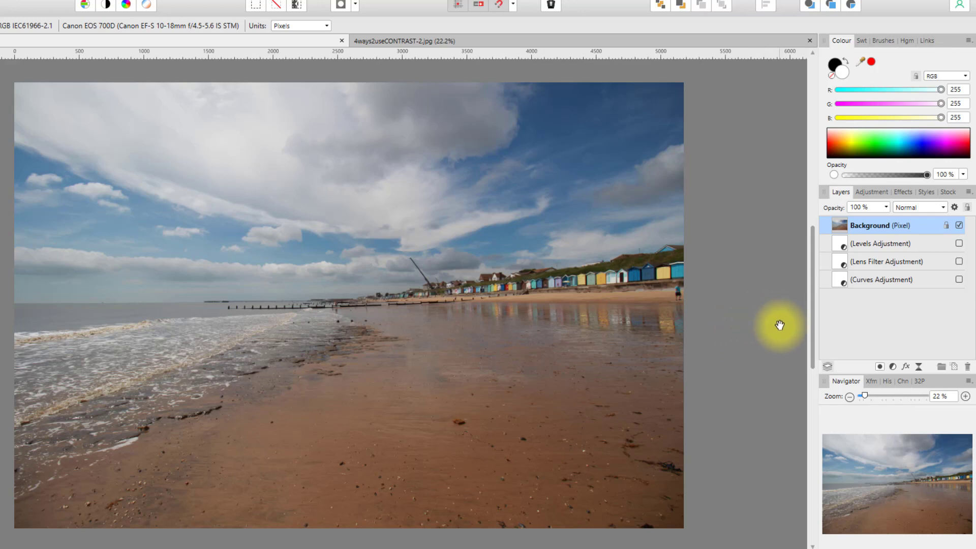
- Add a Gradient Map adjustment, remove its green middle stop, and make the left stop black
click(893, 367)
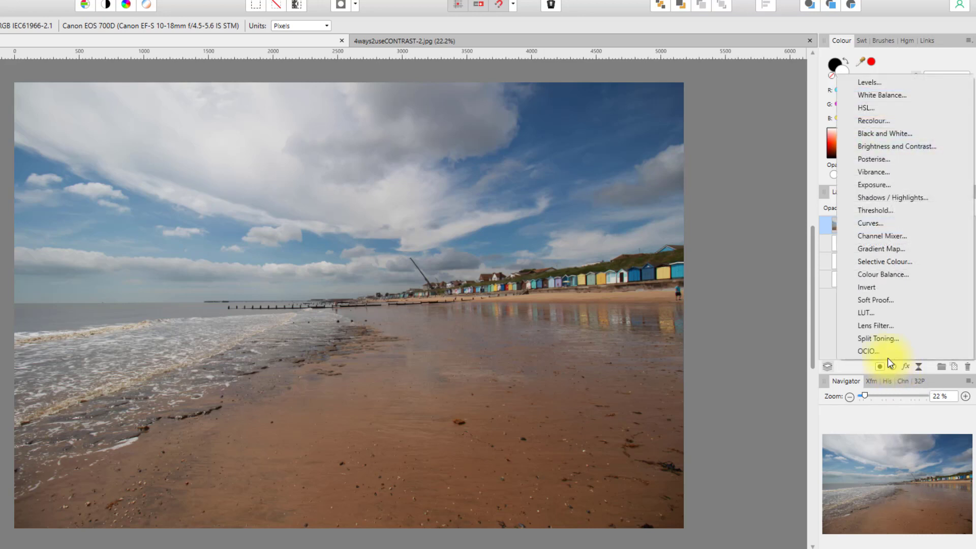
click(870, 249)
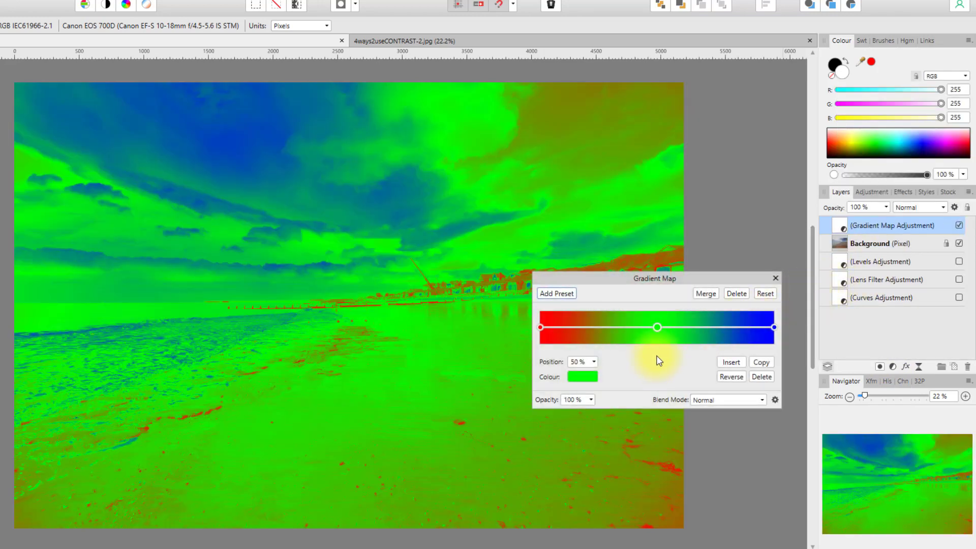
drag(658, 331, 654, 370)
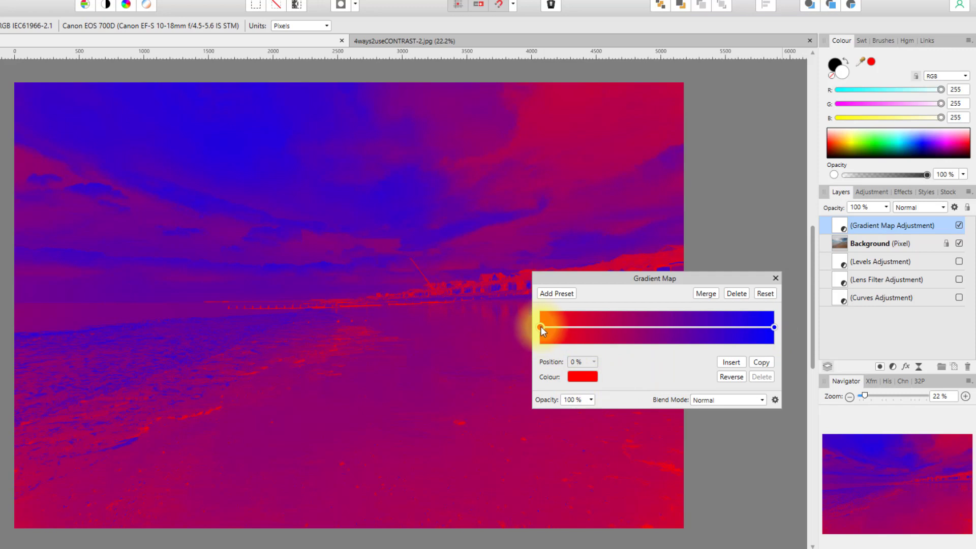
click(591, 378)
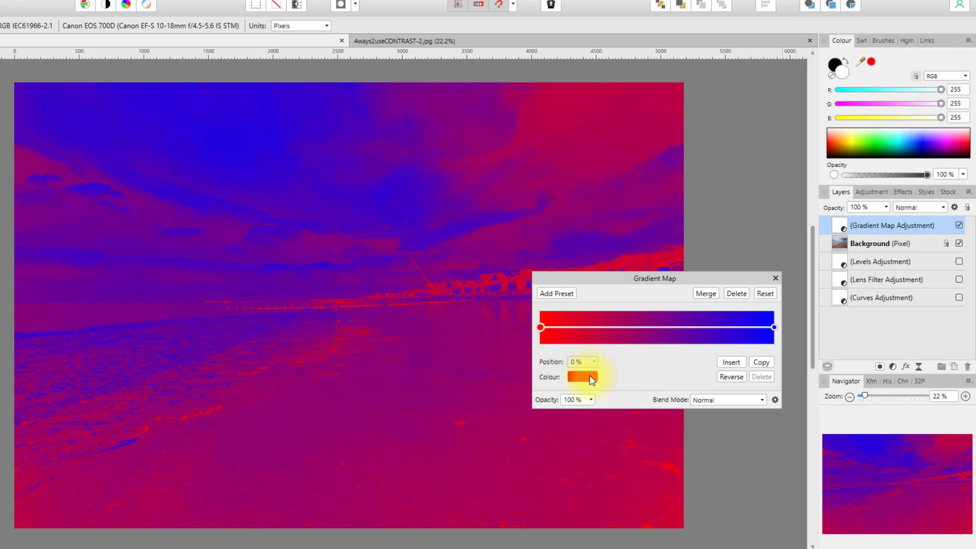
drag(523, 485, 516, 501)
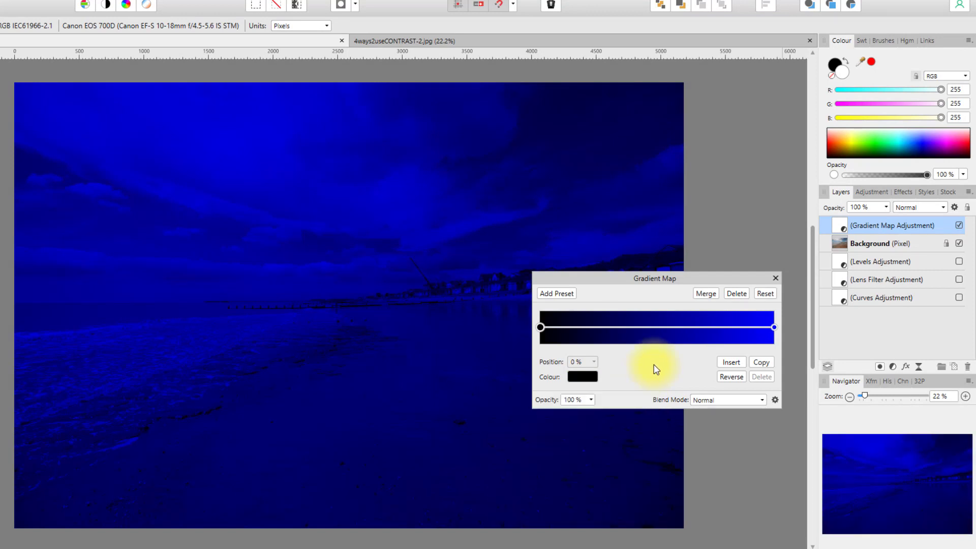
- Make the Gradient Map's right stop white and close its settings
click(773, 328)
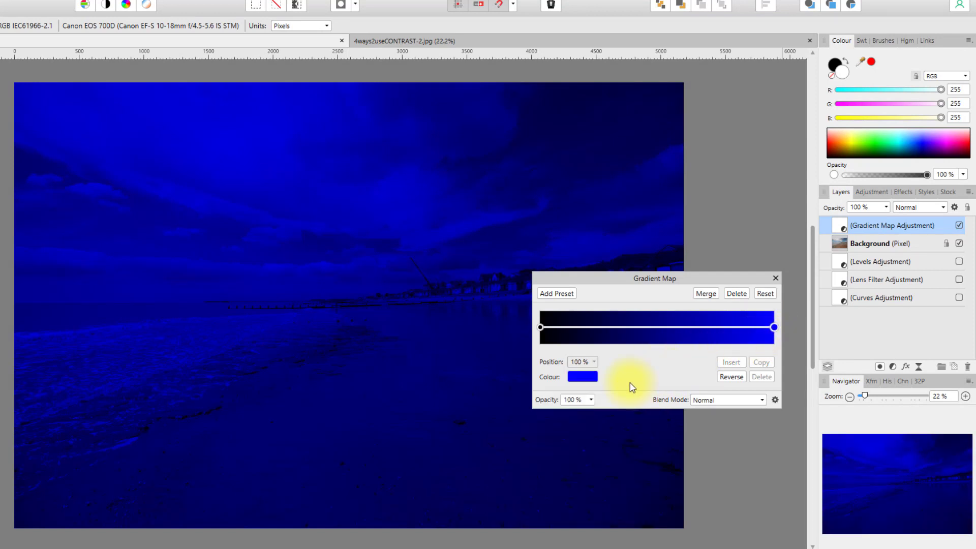
click(583, 376)
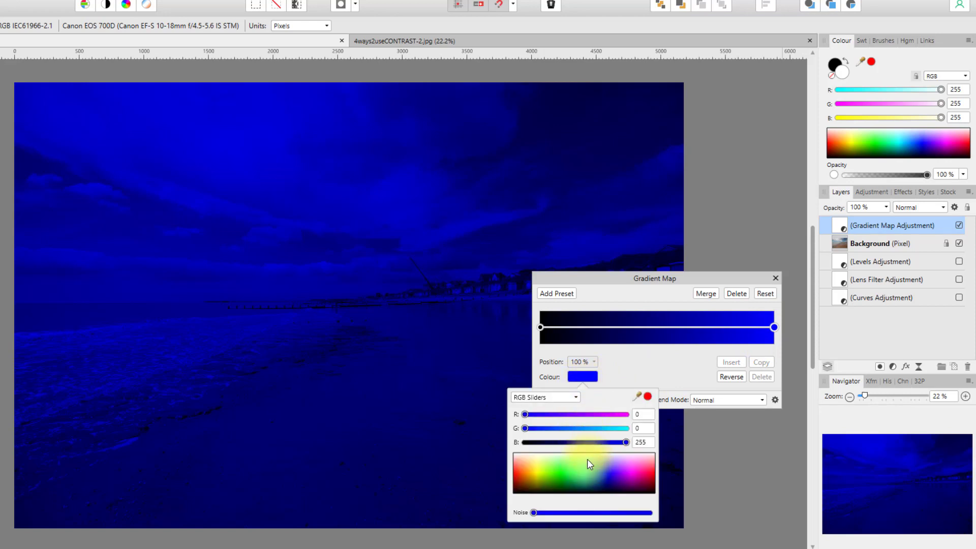
drag(629, 455, 634, 450)
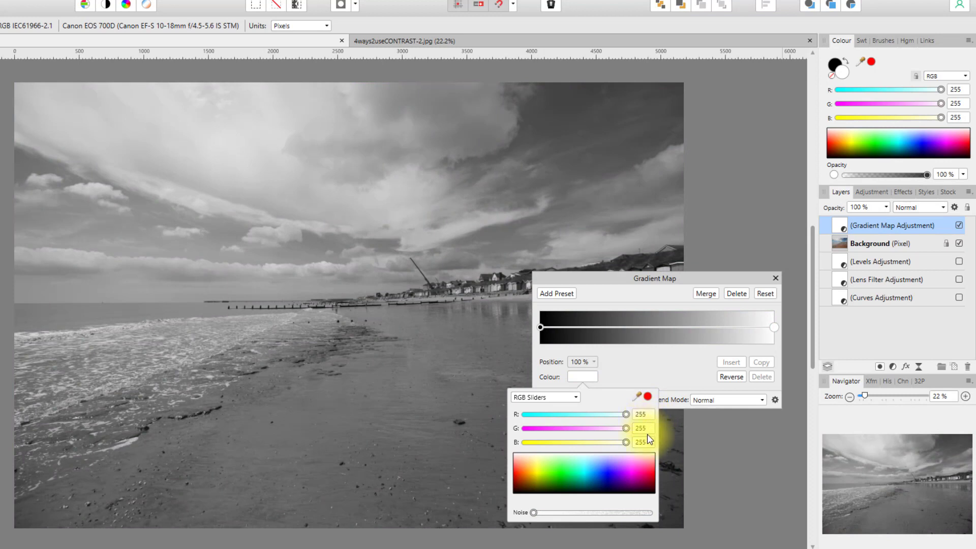
click(649, 370)
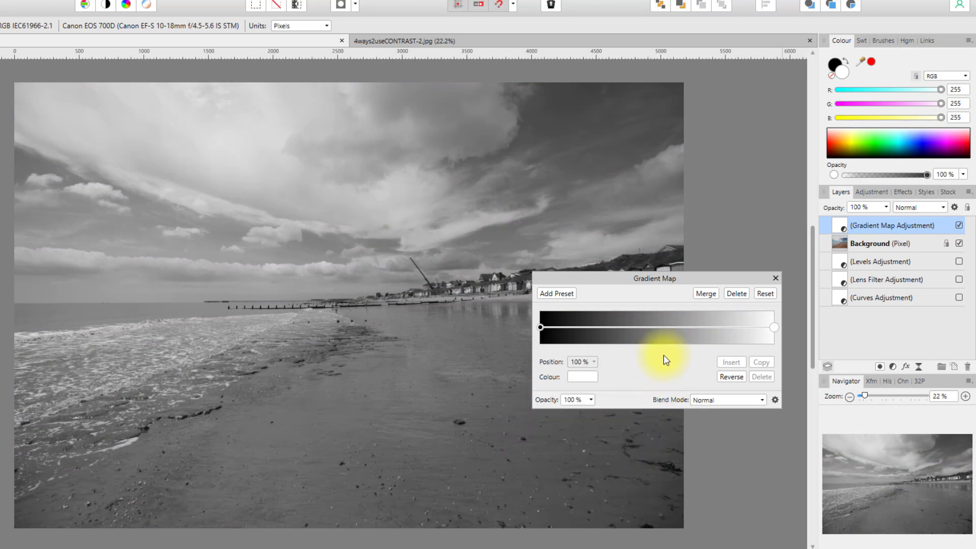
click(776, 280)
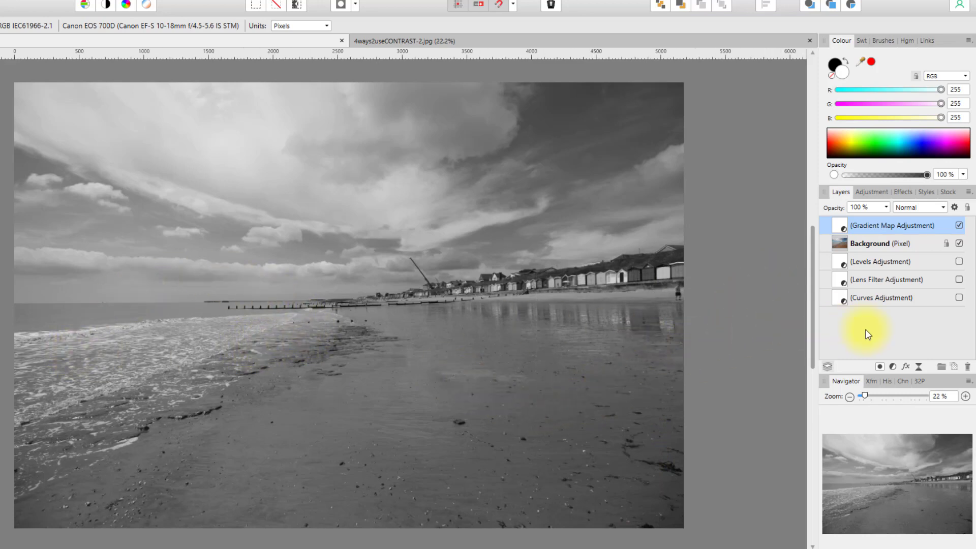
click(892, 367)
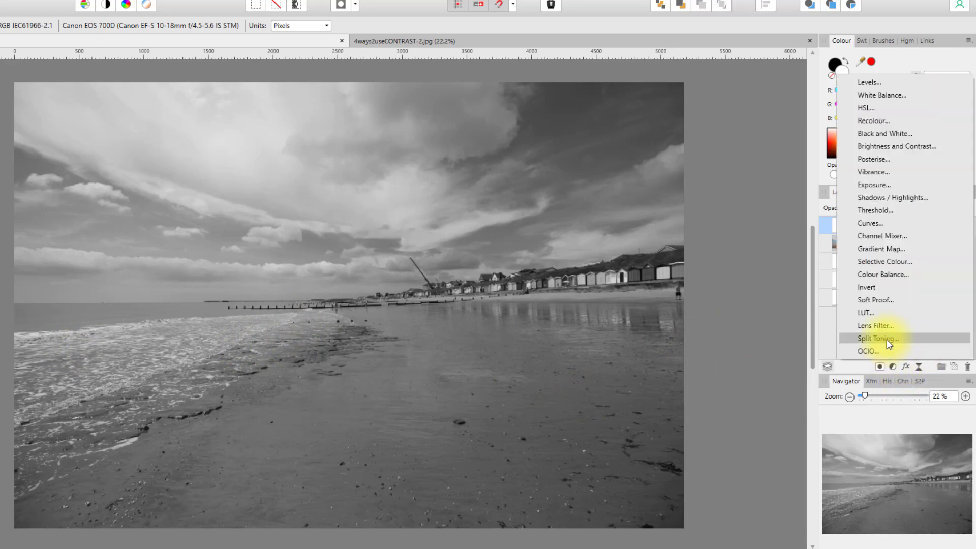
- Add a Curves adjustment above the Gradient Map with one shadow and one highlight control point
click(871, 224)
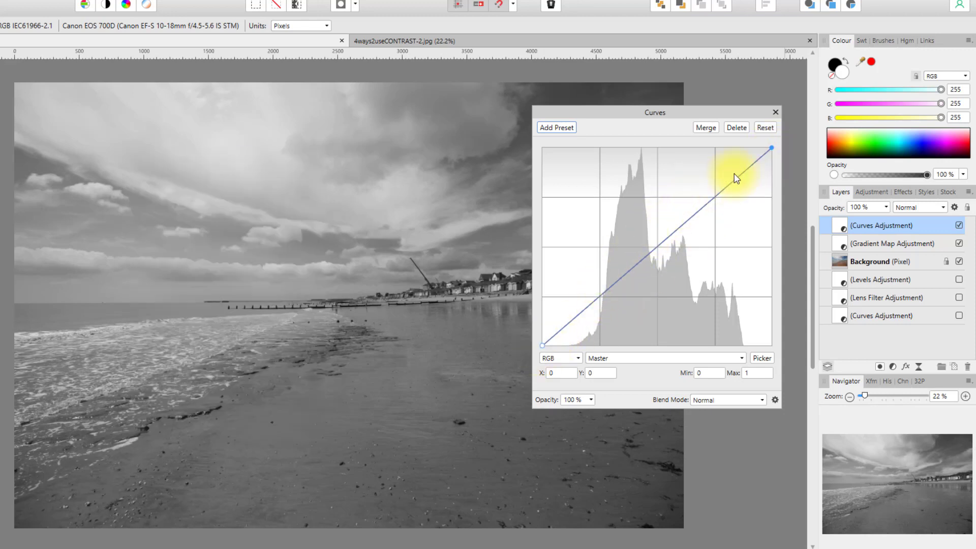
click(599, 296)
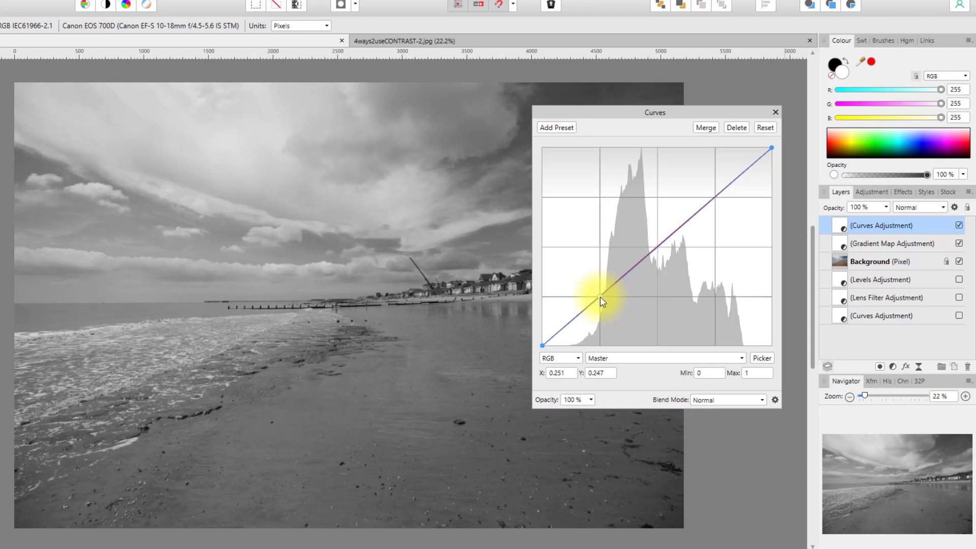
click(715, 196)
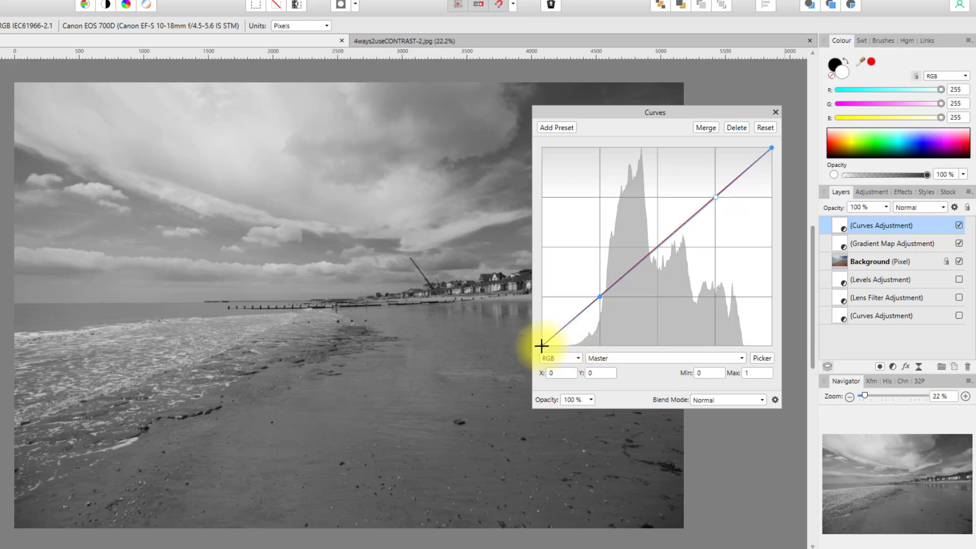
- Pull the Curves black point right and the white point left to boost contrast
drag(542, 345, 572, 346)
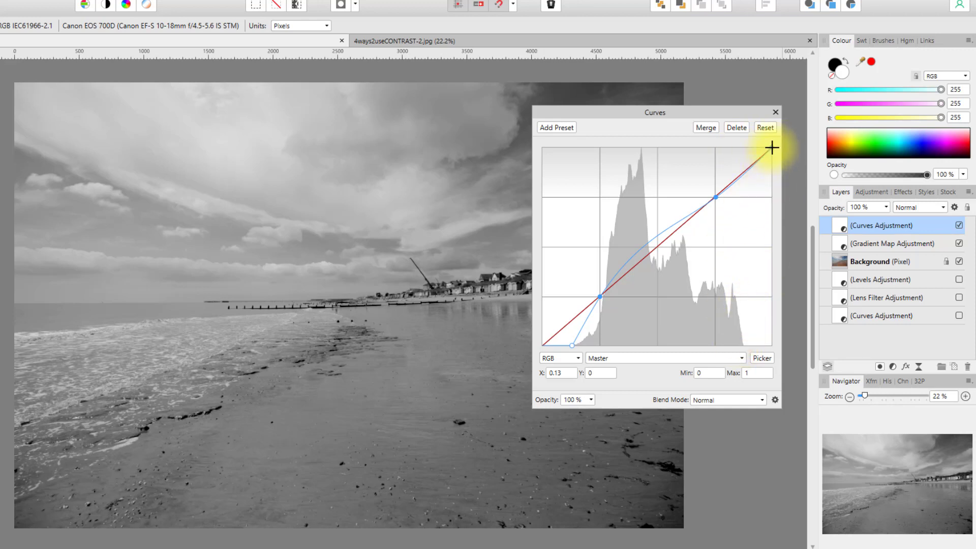
drag(772, 148, 742, 145)
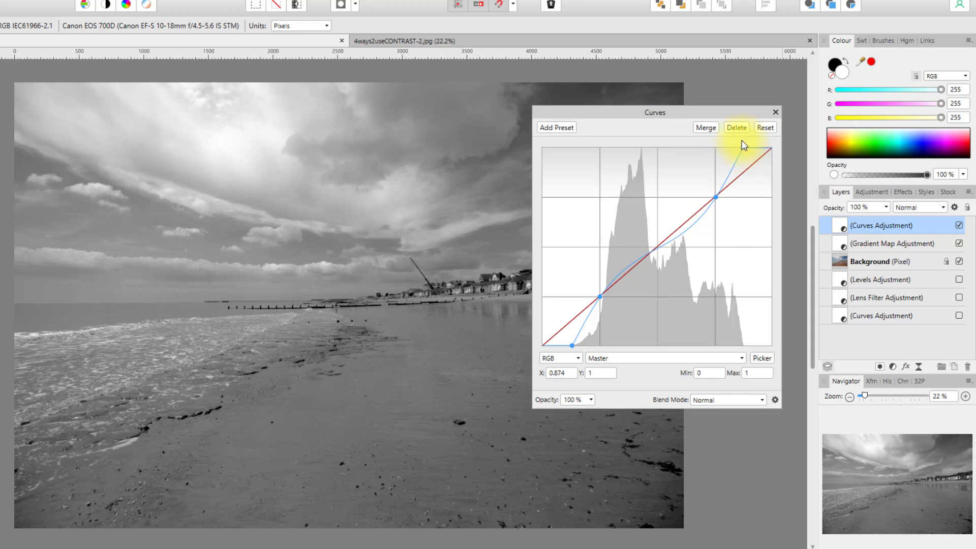
drag(724, 115, 744, 122)
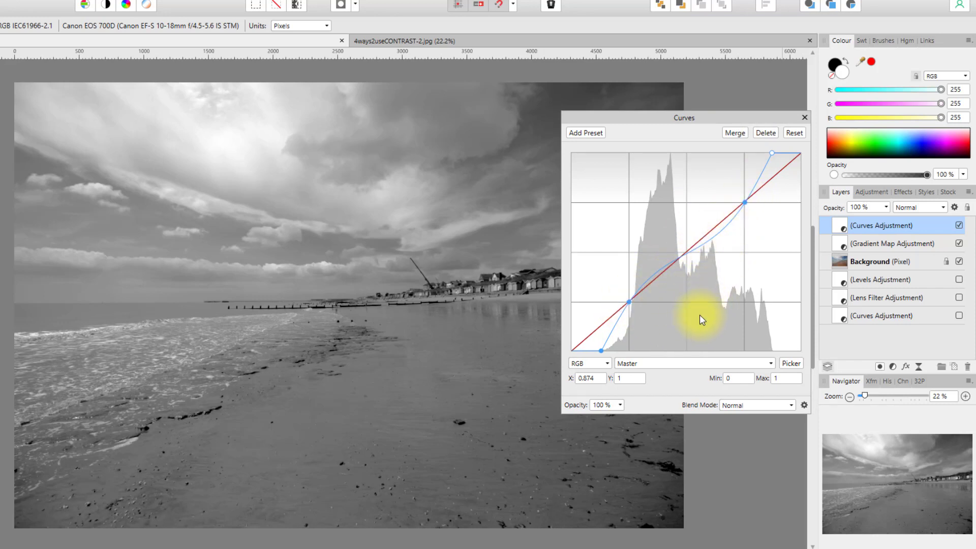
- Fine-tune the shadow and highlight control points to reshape the curve
click(629, 300)
drag(630, 300, 633, 303)
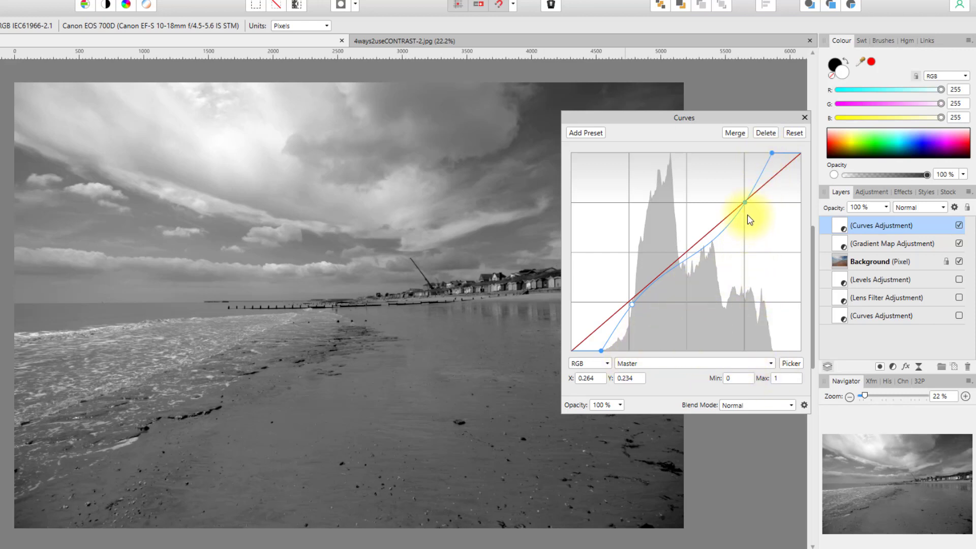
drag(745, 203, 740, 202)
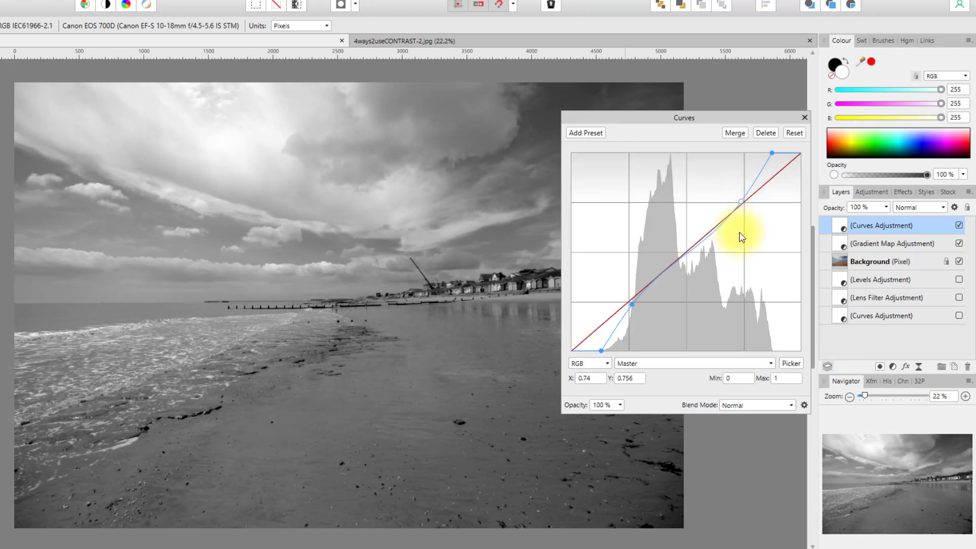
click(806, 119)
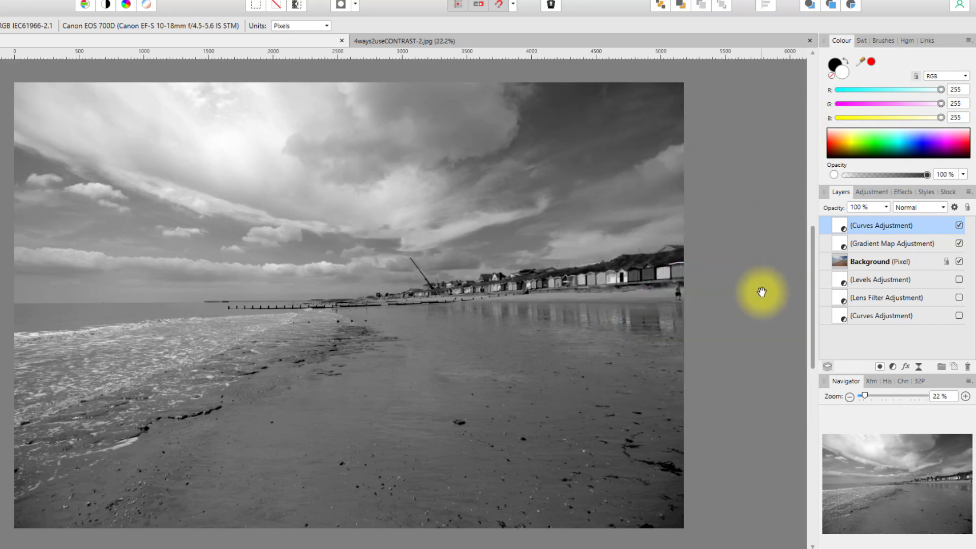
shift+click(932, 245)
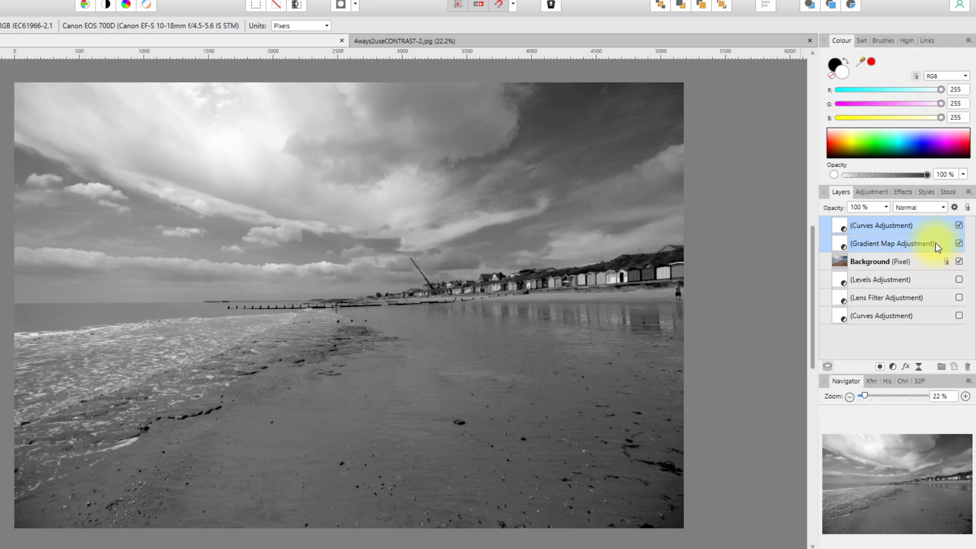
click(959, 226)
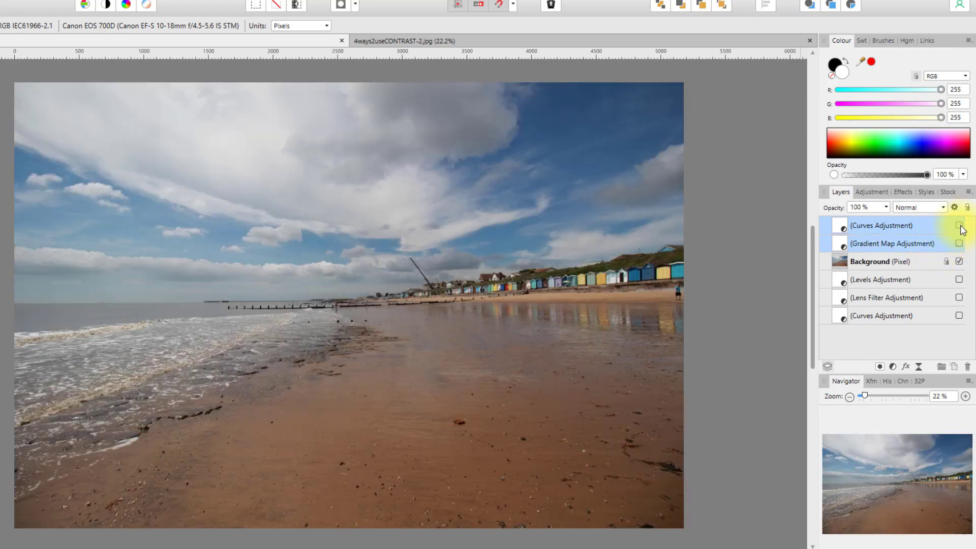
click(959, 226)
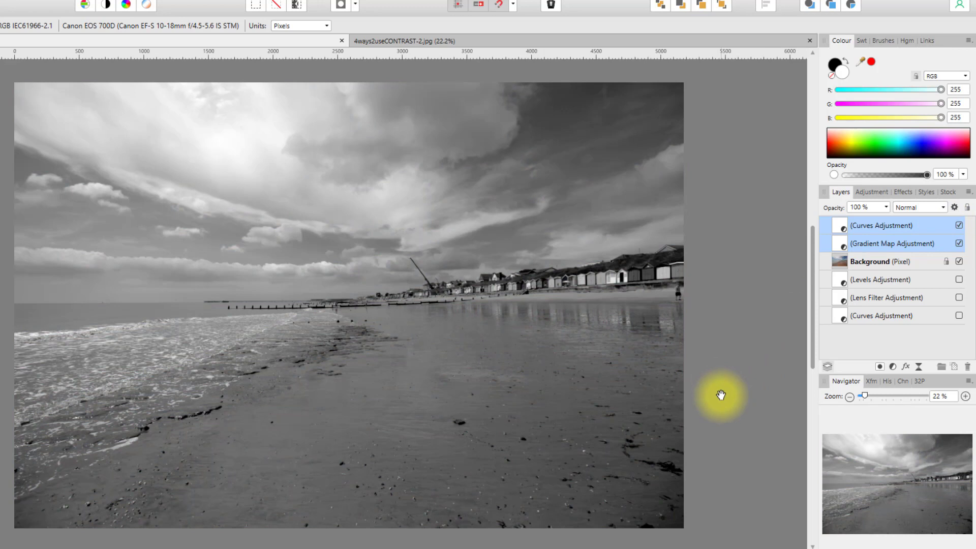